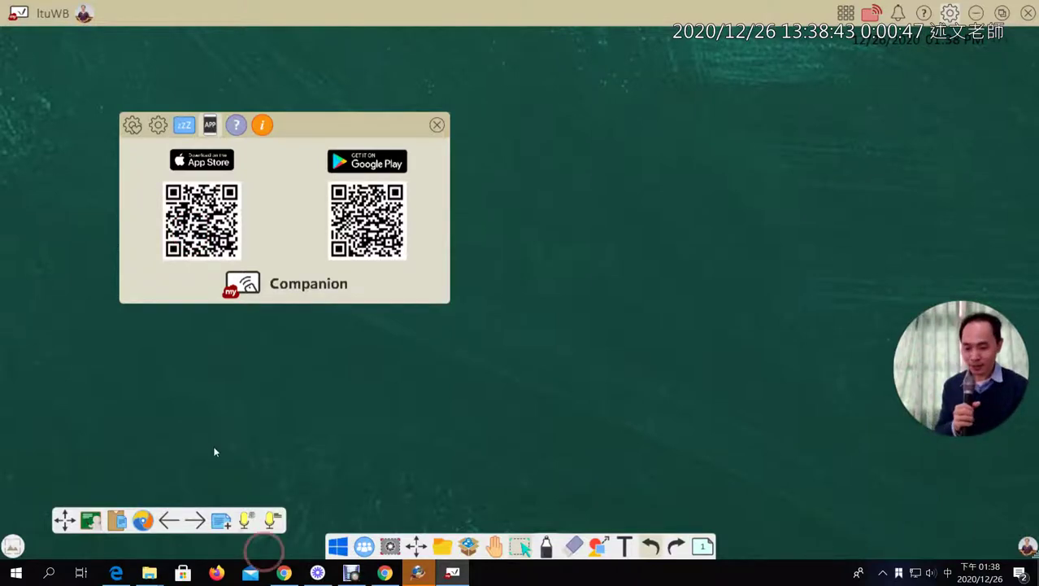
# Step: Bring Chrome to the front and show the myViewBoard website tab at myviewboard.com
pyautogui.click(284, 573)
pyautogui.click(273, 13)
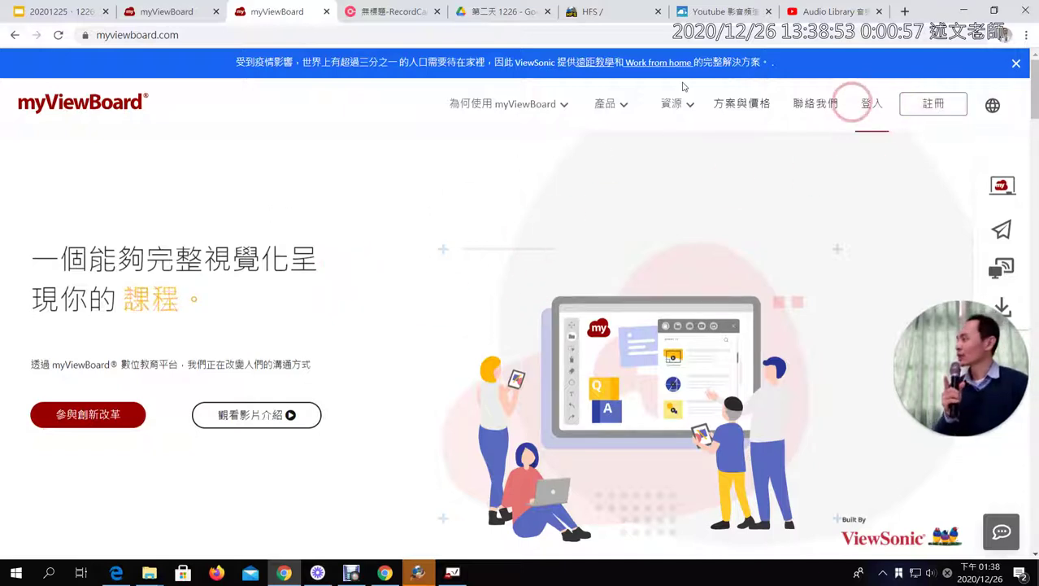
# Step: Sign in to myViewBoard with a Google account, then return to the Google Slides deck
pyautogui.click(871, 103)
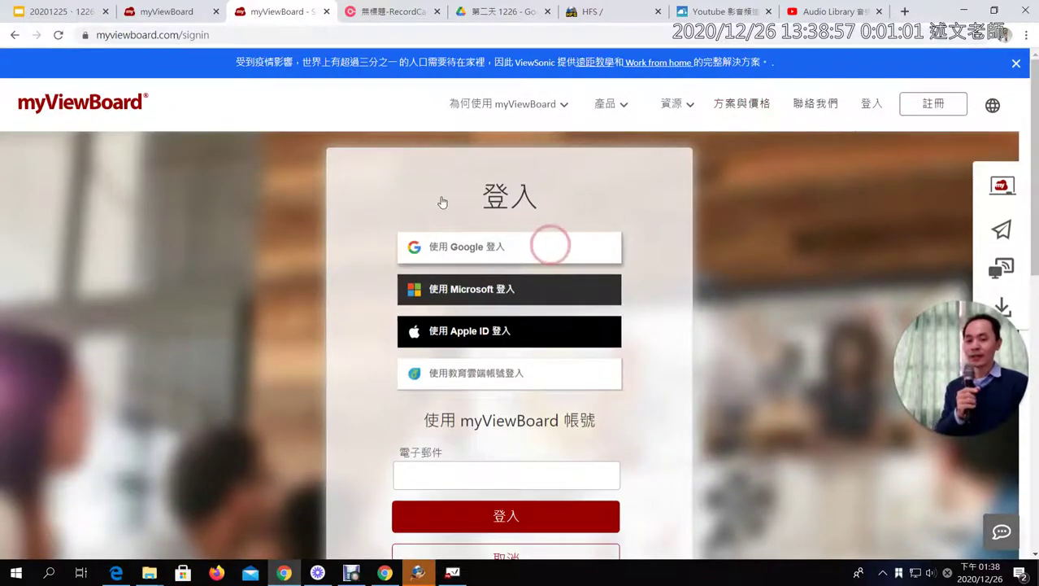
pyautogui.click(549, 246)
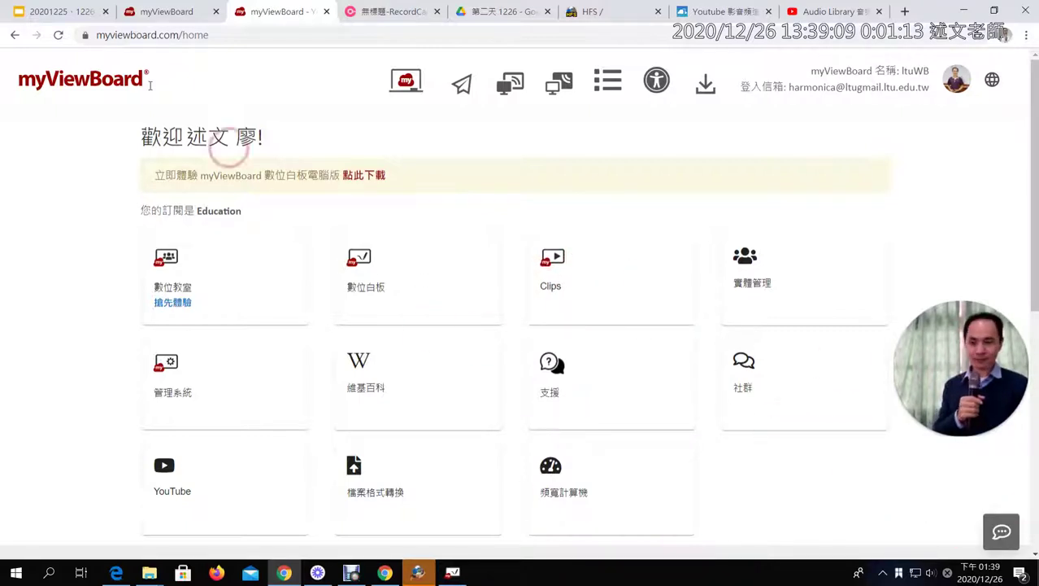
pyautogui.click(49, 11)
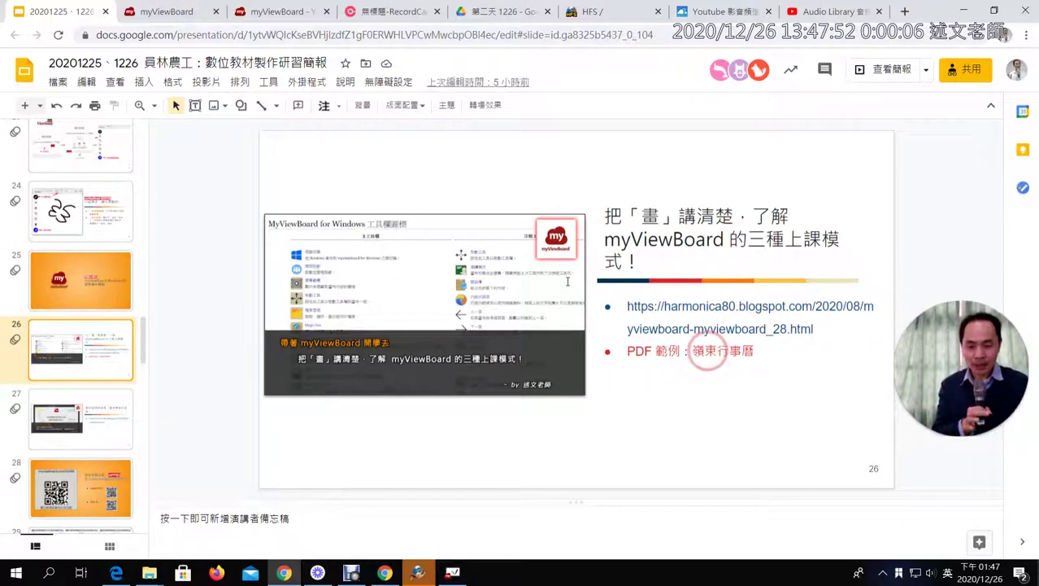
# Step: Follow slide 26's 嶺東行事曆 link to open the 109 學年度第一學期全校行事曆 PDF in a new tab
pyautogui.click(707, 351)
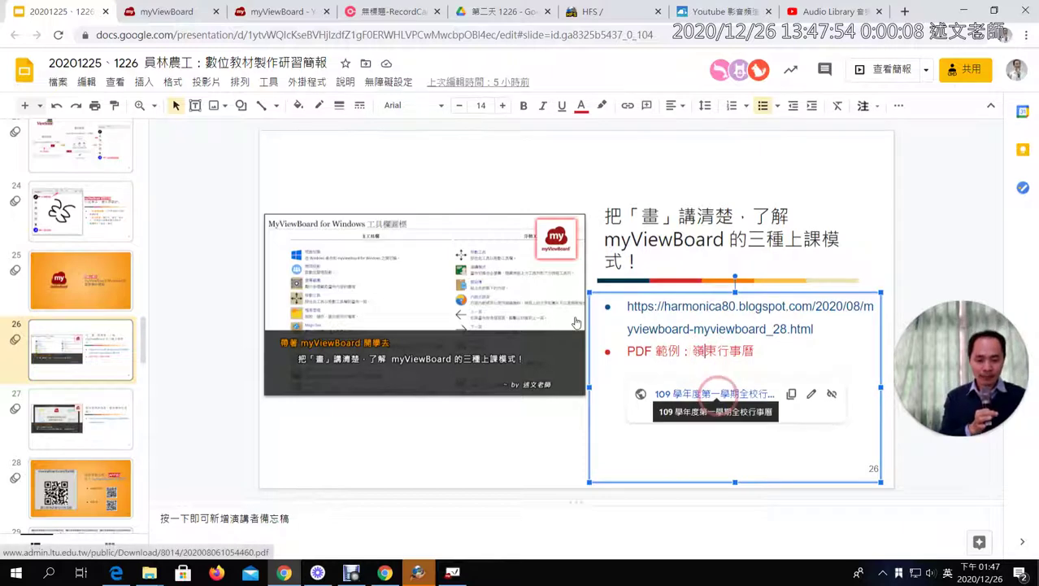
pyautogui.click(718, 395)
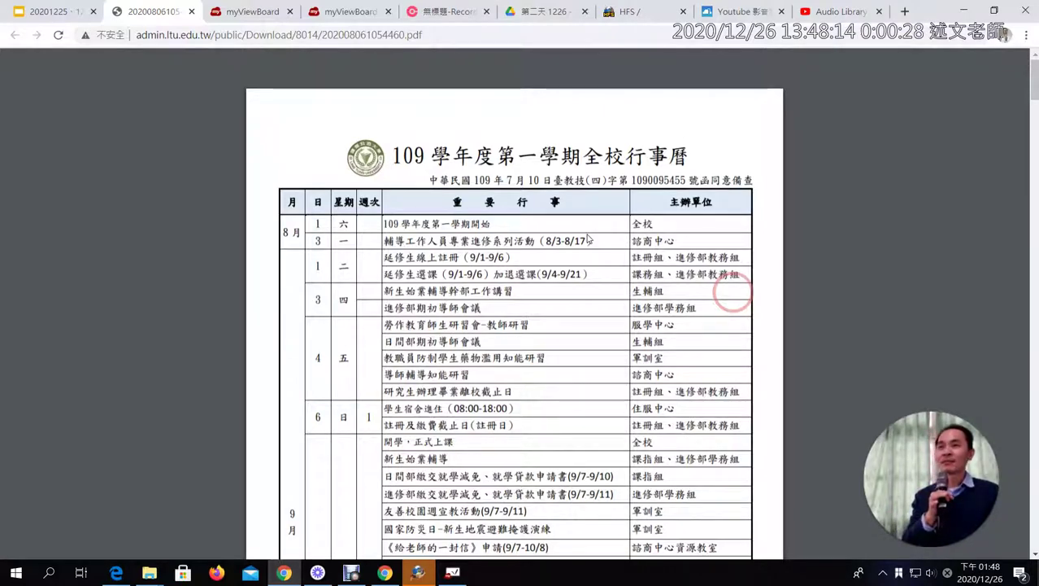
# Step: Scroll through the calendar PDF, temporarily marking the 主辦單位 cells in red, then clear the marks
pyautogui.scroll(-3, 588, 238)
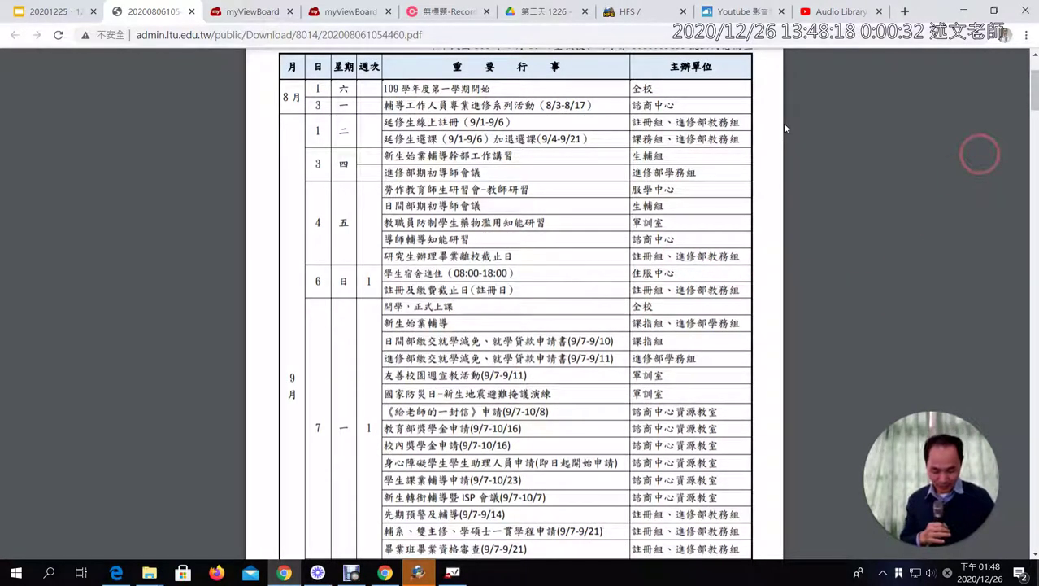
pyautogui.moveTo(577, 122)
pyautogui.mouseDown()
pyautogui.moveTo(691, 91)
pyautogui.moveTo(769, 151)
pyautogui.moveTo(586, 127)
pyautogui.moveTo(591, 135)
pyautogui.mouseUp()
pyautogui.moveTo(610, 266)
pyautogui.mouseDown()
pyautogui.moveTo(610, 397)
pyautogui.moveTo(732, 270)
pyautogui.moveTo(537, 379)
pyautogui.mouseUp()
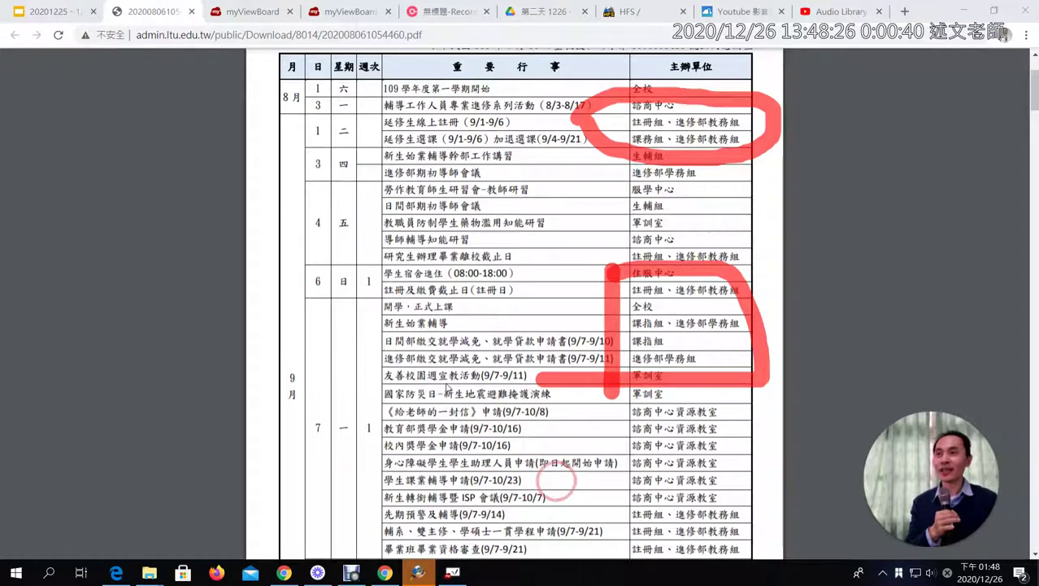
pyautogui.press('Escape')
pyautogui.scroll(-3, 570, 476)
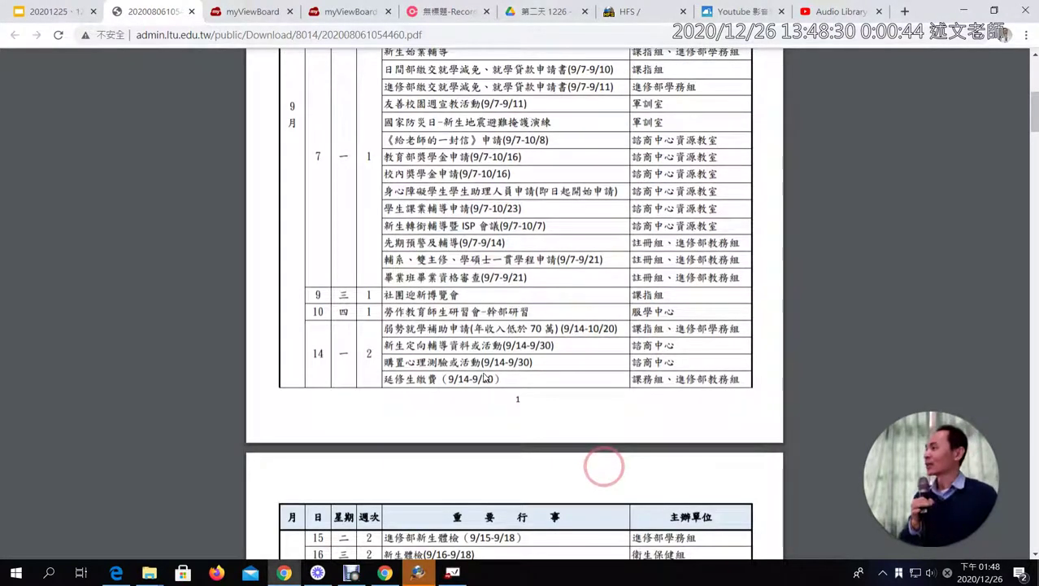
pyautogui.scroll(-3, 485, 378)
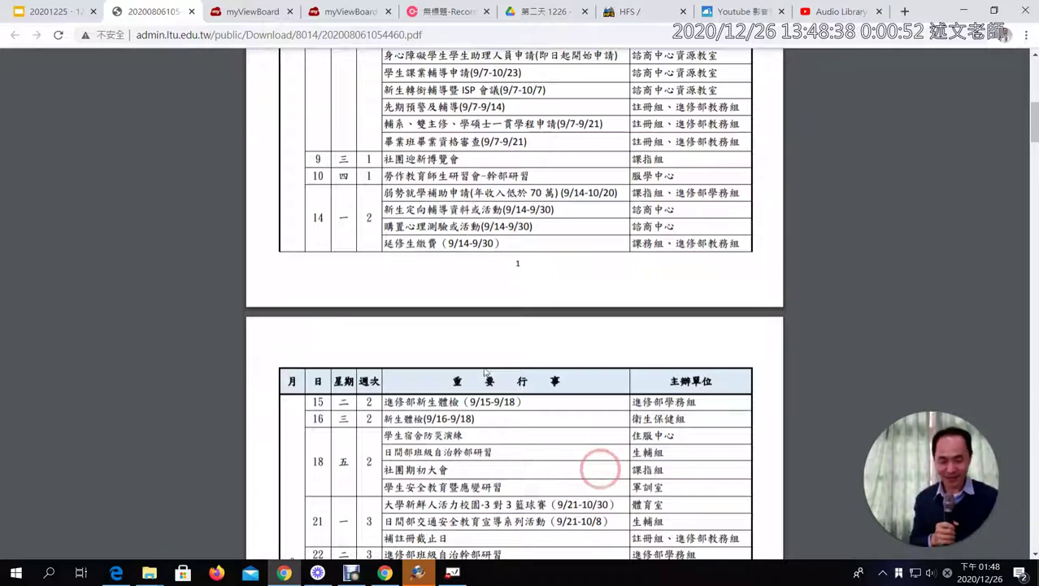
# Step: Save the PDF to Downloads as 202008061054460.pdf and return to the whiteboard
pyautogui.click(977, 64)
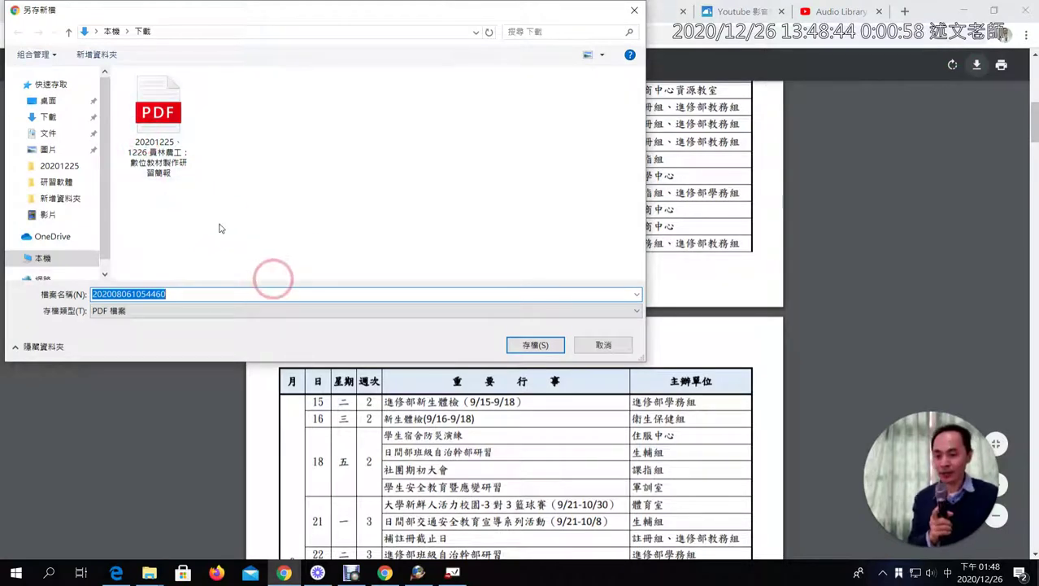
pyautogui.click(535, 345)
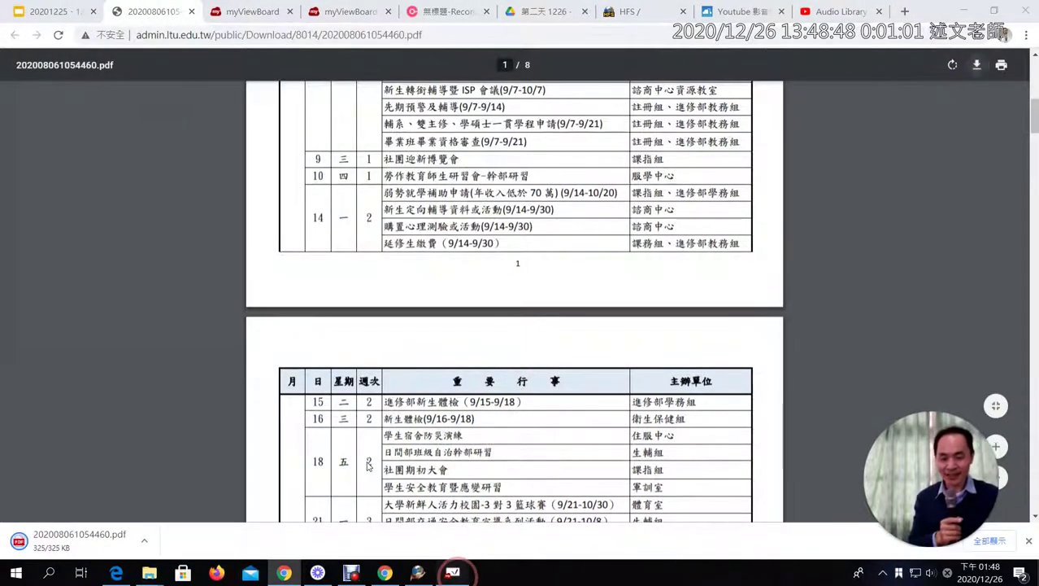
pyautogui.click(452, 572)
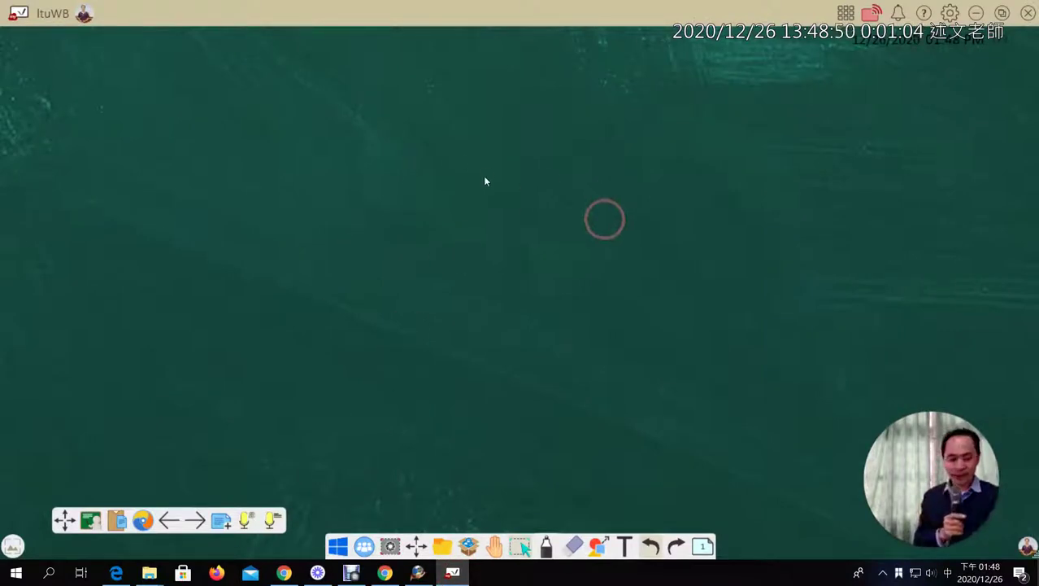
# Step: Try docking the main toolbar vertically on each side, then return it to horizontal
pyautogui.moveTo(416, 546); pyautogui.dragTo(999, 123)
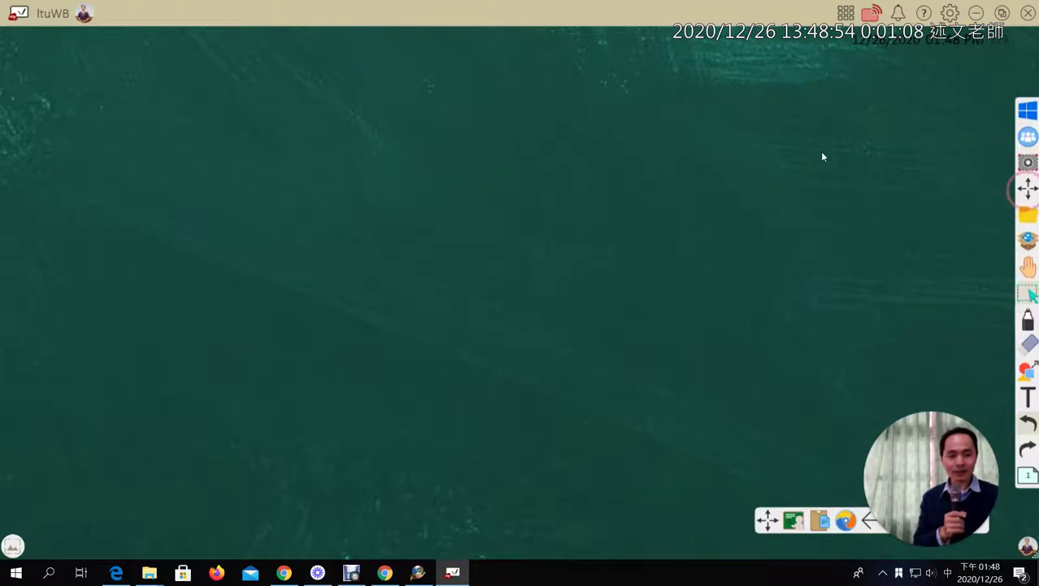
pyautogui.moveTo(1028, 190); pyautogui.dragTo(1026, 186)
pyautogui.moveTo(823, 149); pyautogui.dragTo(15, 152)
pyautogui.moveTo(18, 189); pyautogui.dragTo(417, 30)
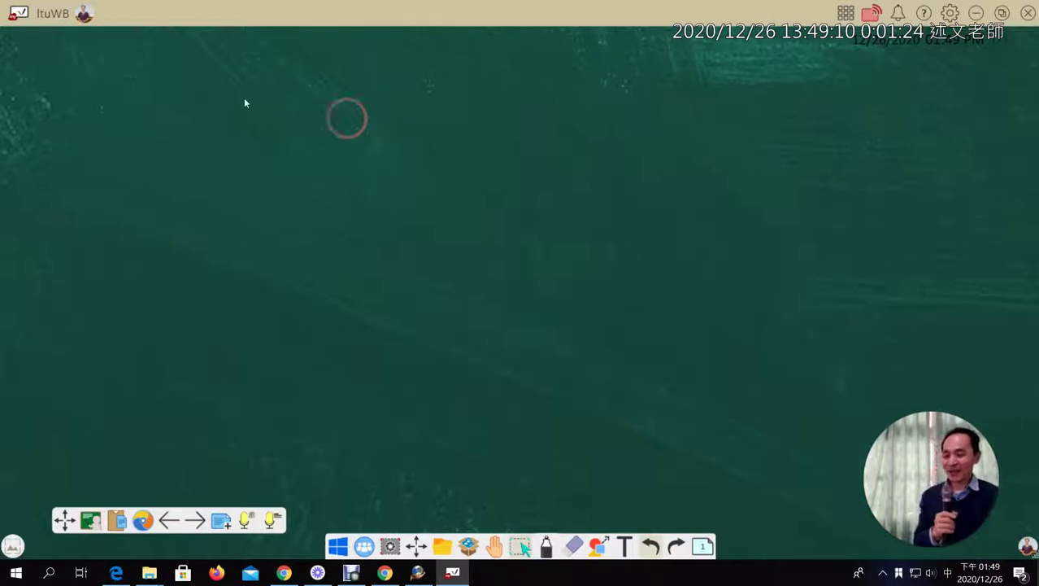
# Step: Raise the floating toolbar, dock the main toolbar vertically, and switch to desktop mode
pyautogui.moveTo(64, 520); pyautogui.dragTo(148, 225)
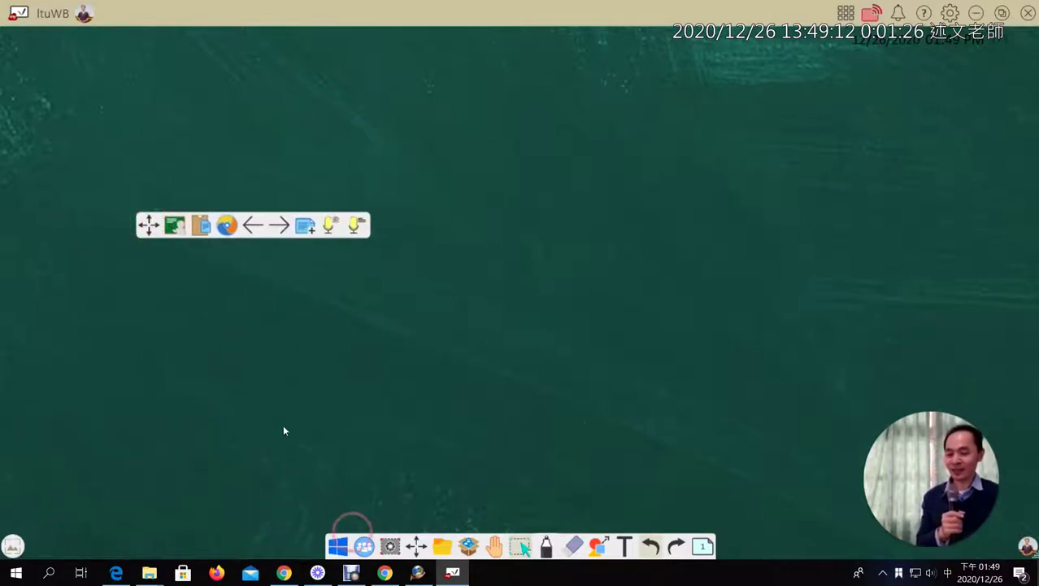
pyautogui.click(415, 545)
pyautogui.moveTo(417, 546)
pyautogui.mouseDown()
pyautogui.moveTo(581, 486)
pyautogui.moveTo(955, 214)
pyautogui.moveTo(106, 296)
pyautogui.moveTo(404, 550)
pyautogui.mouseUp()
pyautogui.moveTo(64, 520); pyautogui.dragTo(95, 407)
pyautogui.moveTo(81, 466); pyautogui.dragTo(110, 465)
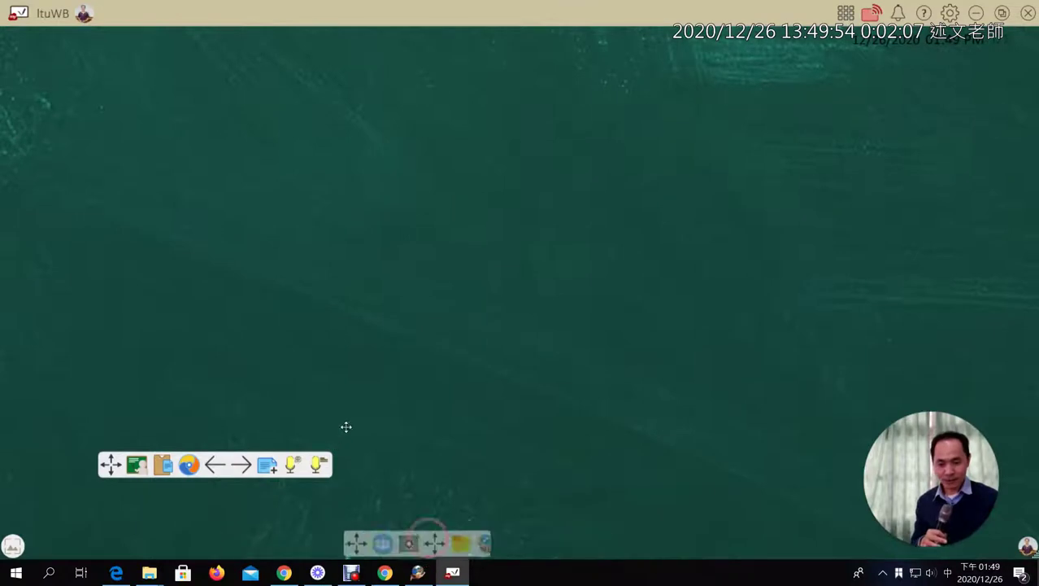
pyautogui.moveTo(430, 537); pyautogui.dragTo(1028, 101)
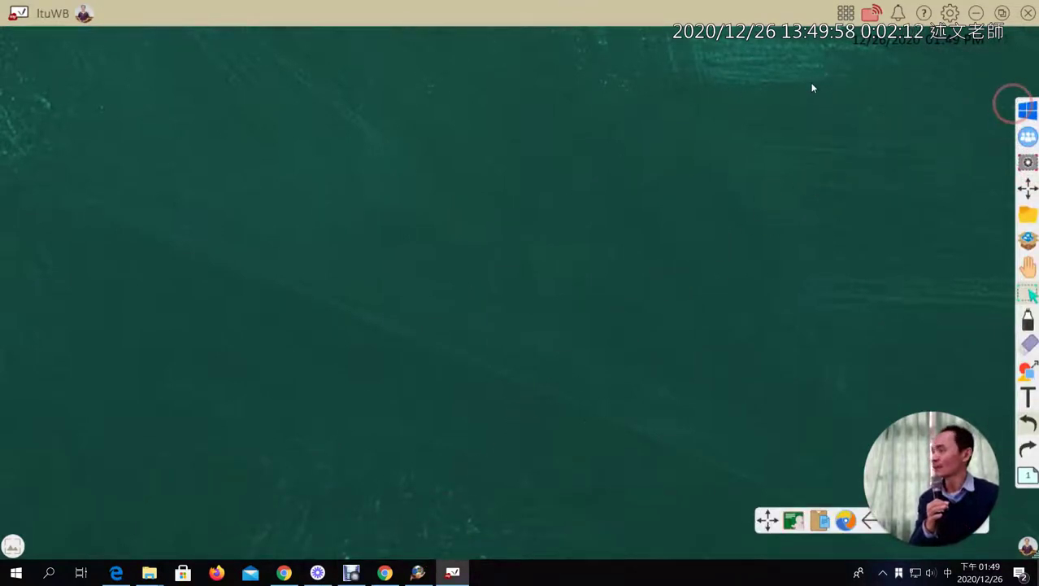
pyautogui.click(1029, 111)
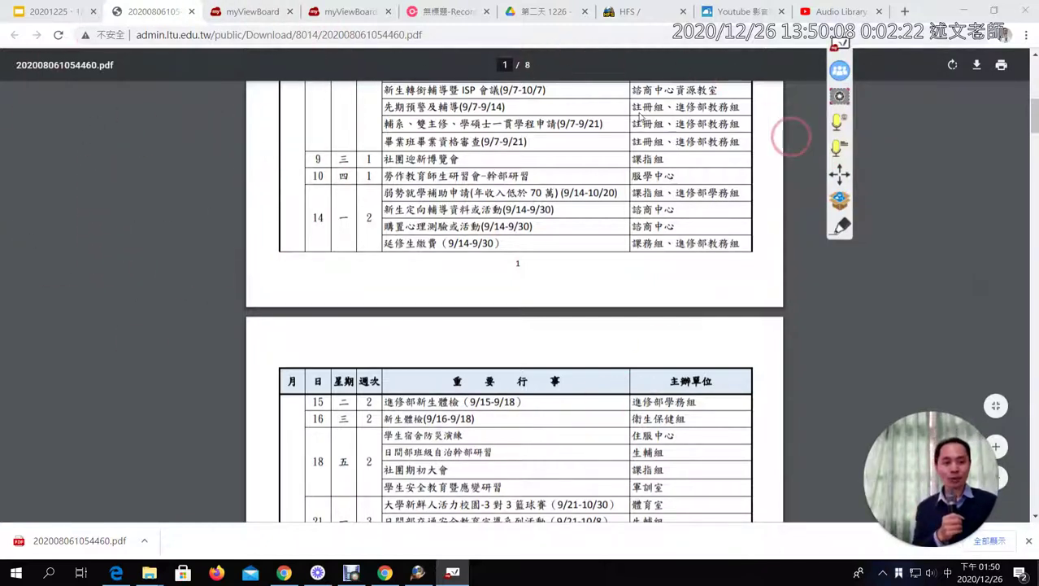
# Step: Move the floating toolbar off the calendar PDF to the upper left
pyautogui.moveTo(823, 127); pyautogui.dragTo(34, 214)
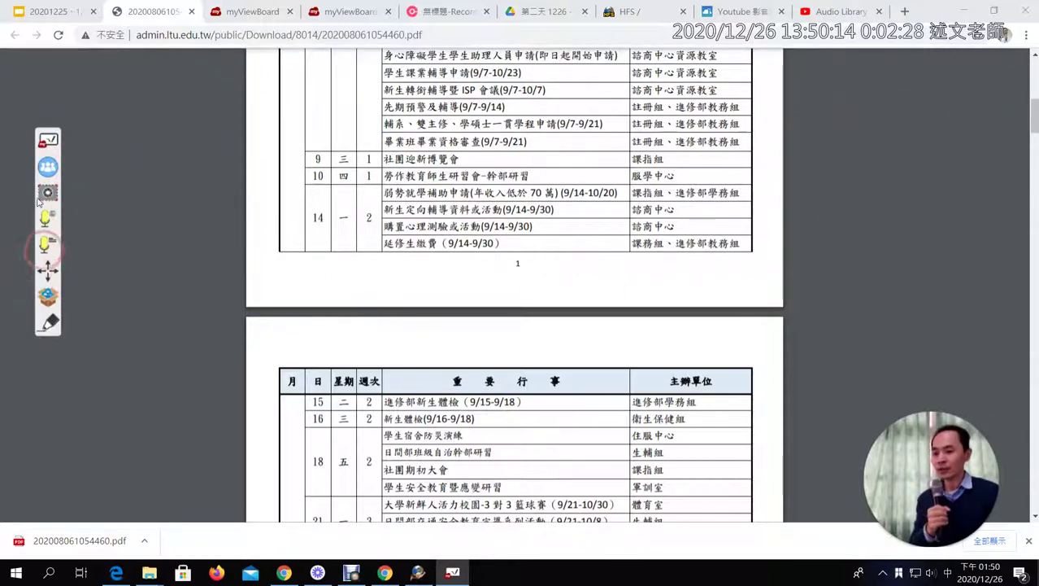
pyautogui.moveTo(46, 271); pyautogui.dragTo(79, 264)
pyautogui.moveTo(64, 211); pyautogui.dragTo(71, 213)
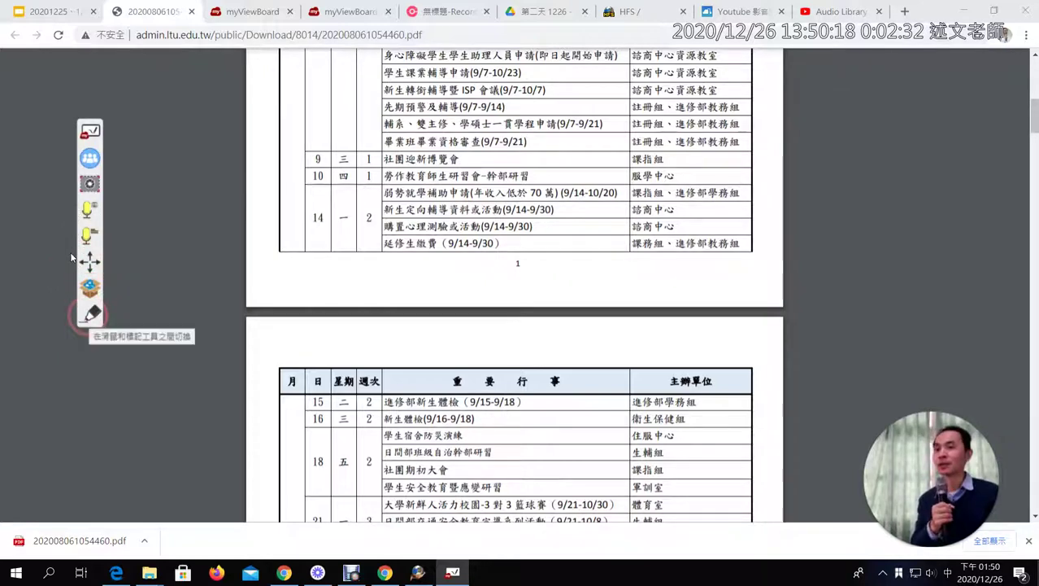
pyautogui.moveTo(90, 262); pyautogui.dragTo(84, 161)
pyautogui.scroll(5, 587, 191)
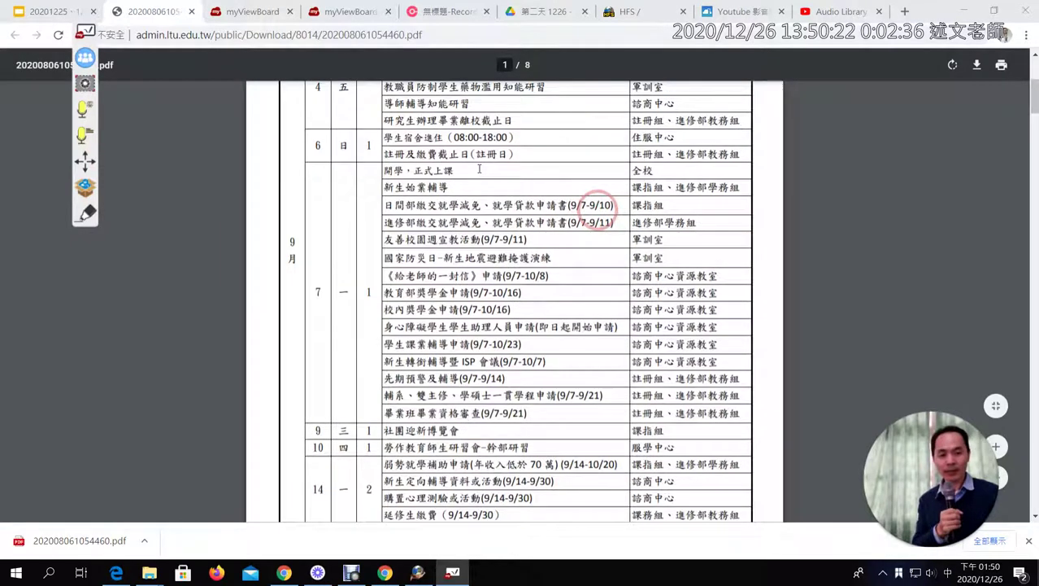
# Step: Underline three early-September rows with a red marker, add a check mark, then start a rectangle capture
pyautogui.click(82, 216)
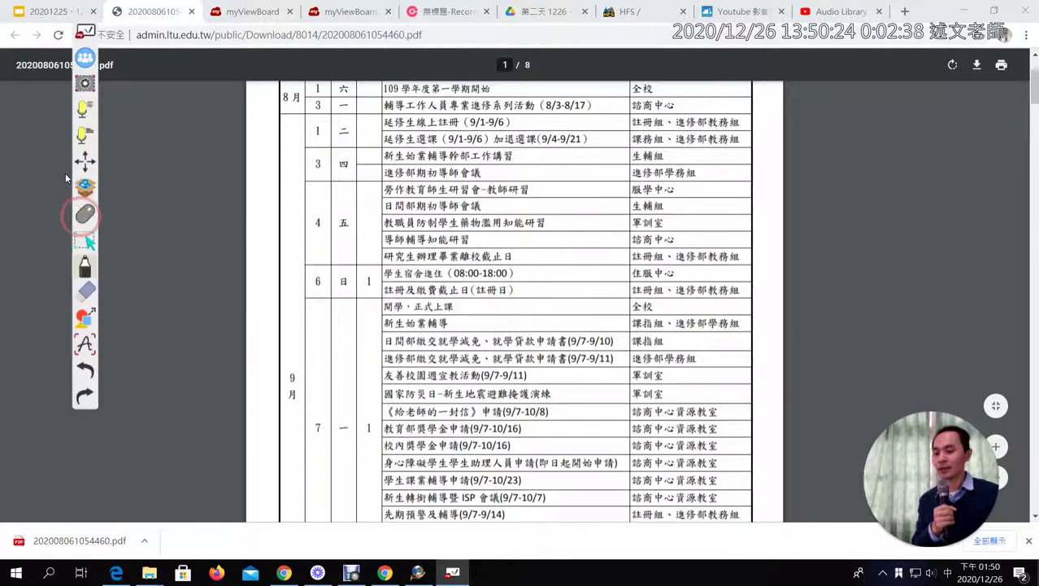
pyautogui.click(85, 265)
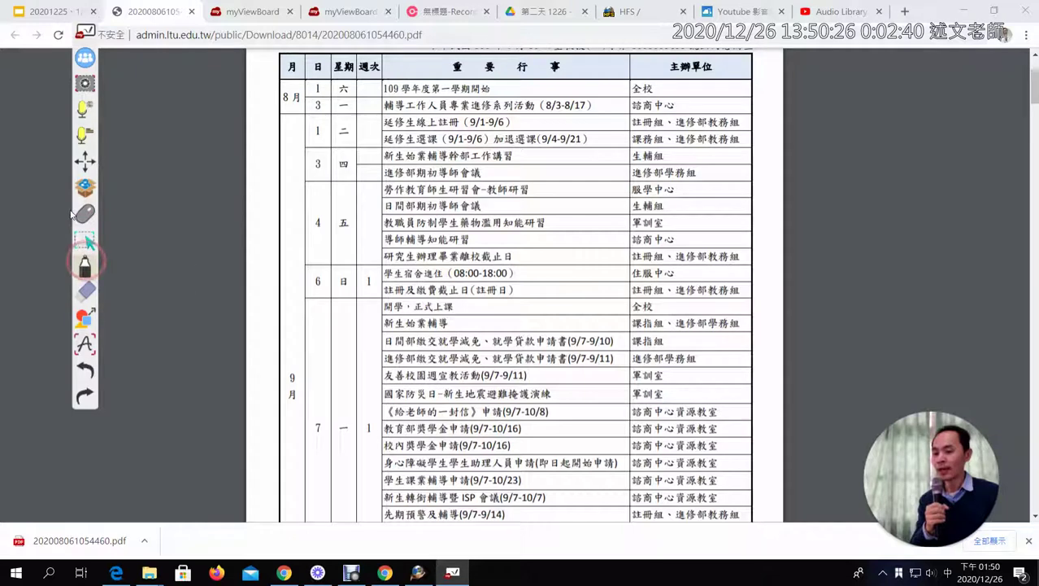
pyautogui.click(67, 237)
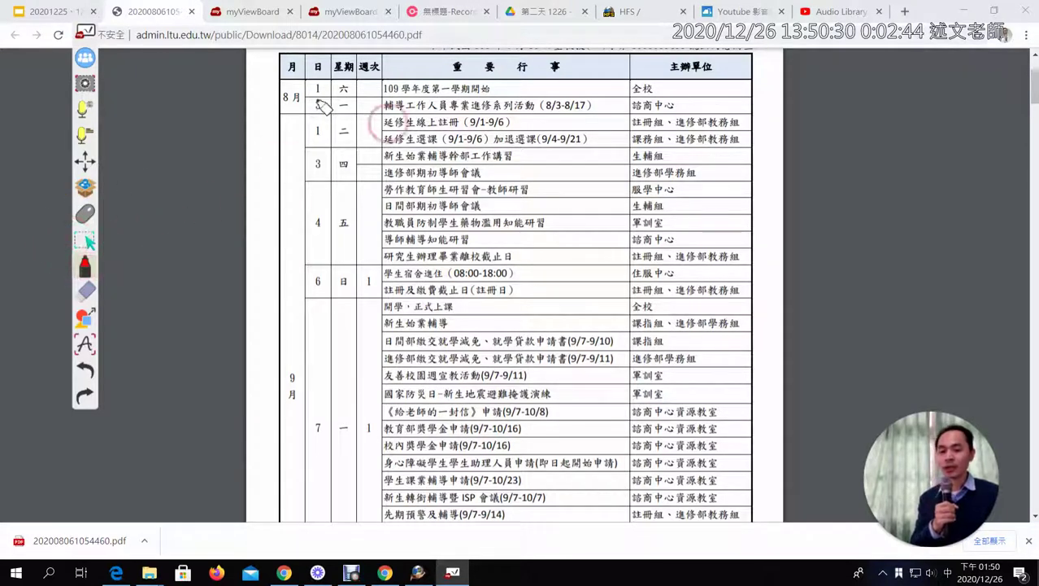
pyautogui.moveTo(370, 130); pyautogui.dragTo(761, 130)
pyautogui.moveTo(370, 173); pyautogui.dragTo(755, 162)
pyautogui.moveTo(374, 216); pyautogui.dragTo(744, 213)
pyautogui.moveTo(324, 194)
pyautogui.mouseDown()
pyautogui.moveTo(335, 226)
pyautogui.moveTo(378, 168)
pyautogui.mouseUp()
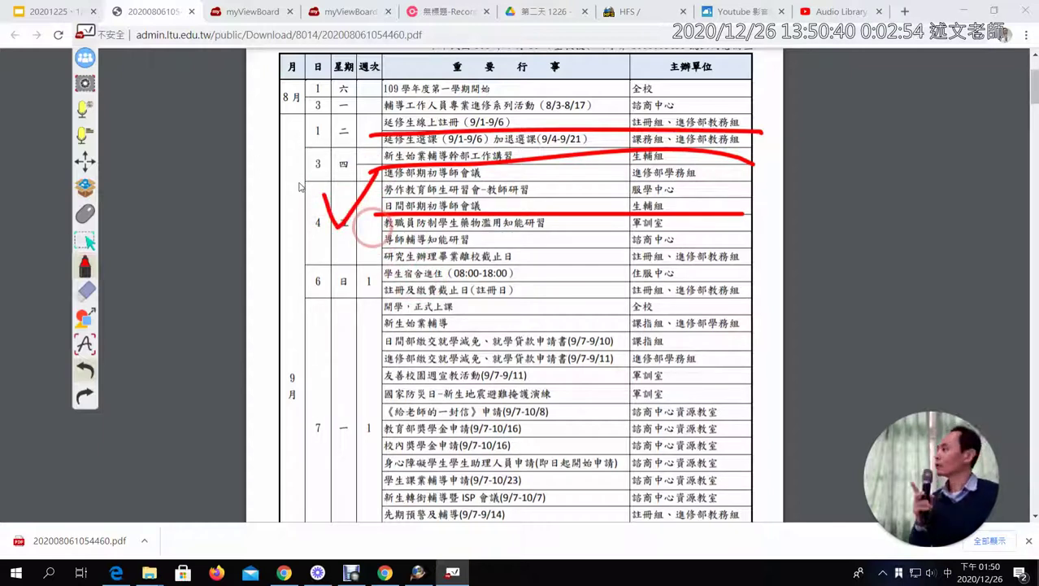
pyautogui.click(70, 74)
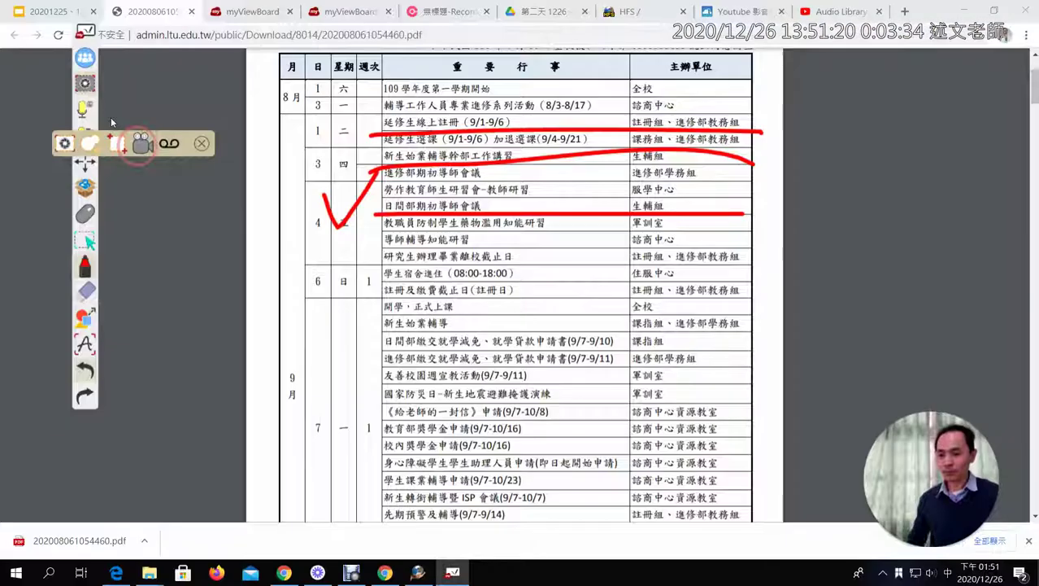
pyautogui.click(290, 206)
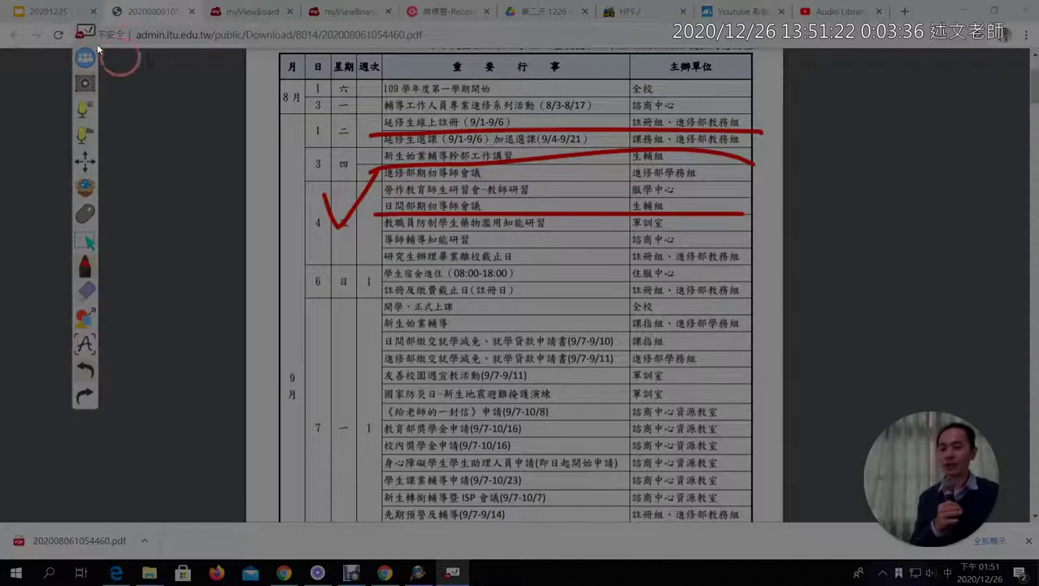
# Step: Capture the annotated calendar table onto the whiteboard, reposition it, and return to desktop mode
pyautogui.moveTo(228, 52); pyautogui.dragTo(809, 281)
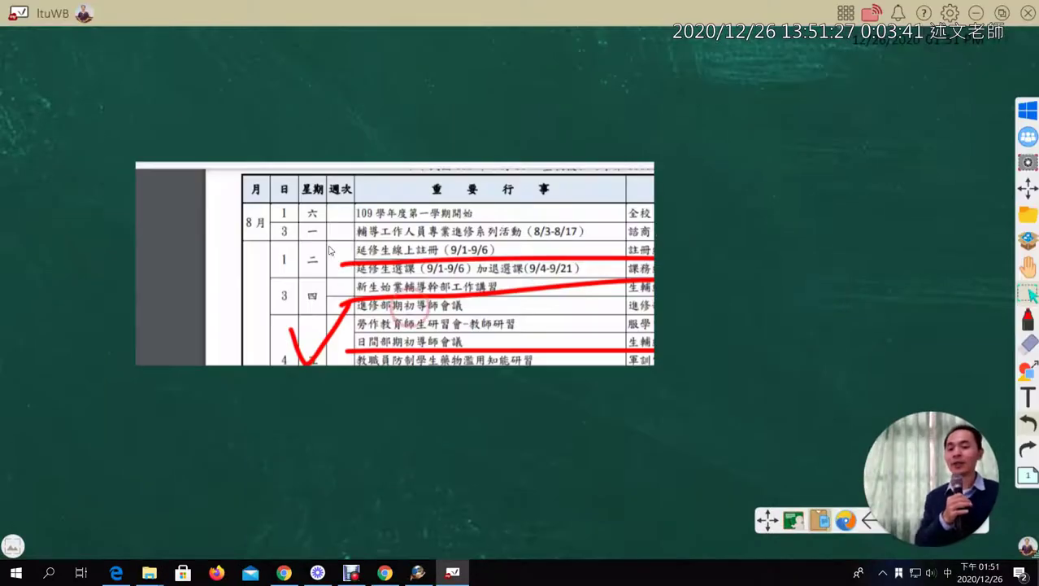
pyautogui.click(329, 249)
pyautogui.moveTo(329, 249); pyautogui.dragTo(285, 162)
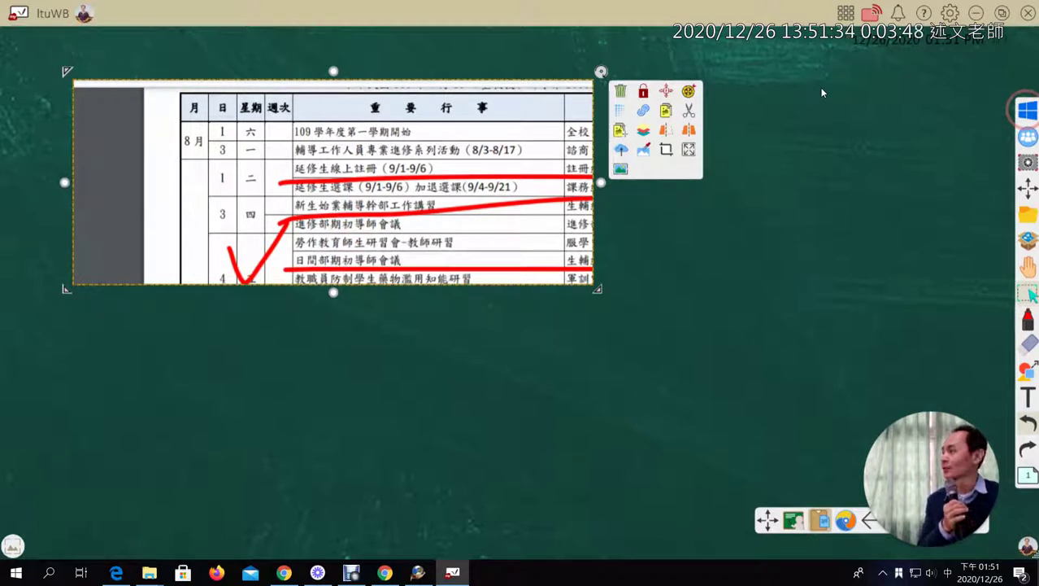
pyautogui.click(1027, 110)
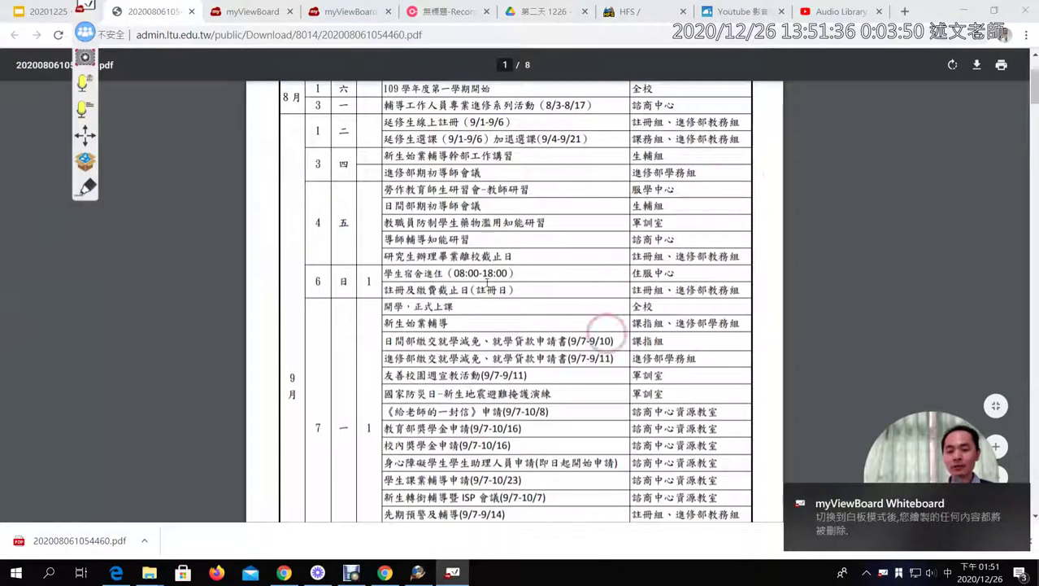
# Step: Scroll to page 2 of the PDF and loop the table's upper rows with the red pen
pyautogui.scroll(1, 486, 281)
pyautogui.scroll(-5, 488, 309)
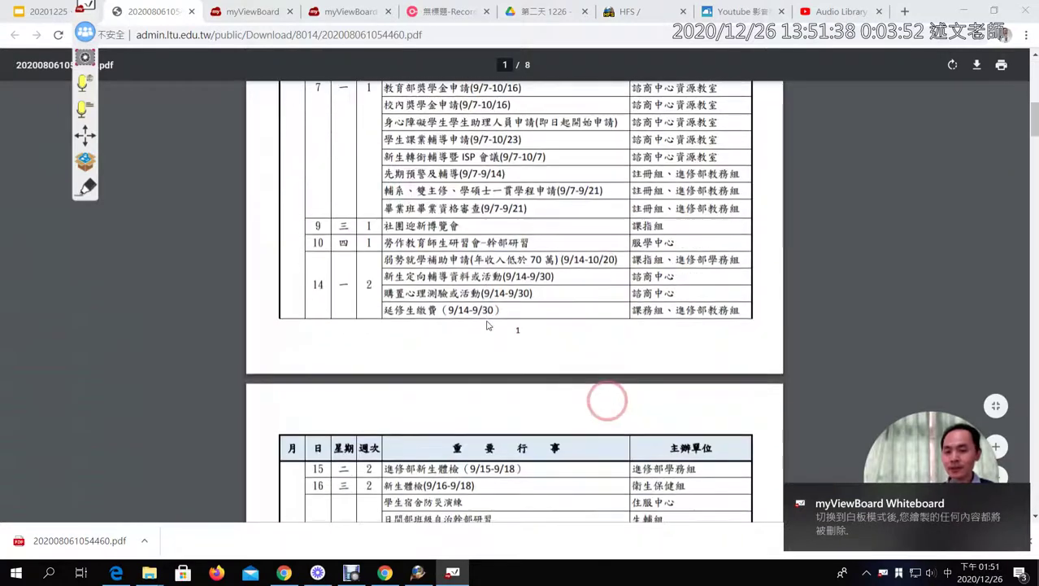
pyautogui.scroll(-2, 487, 325)
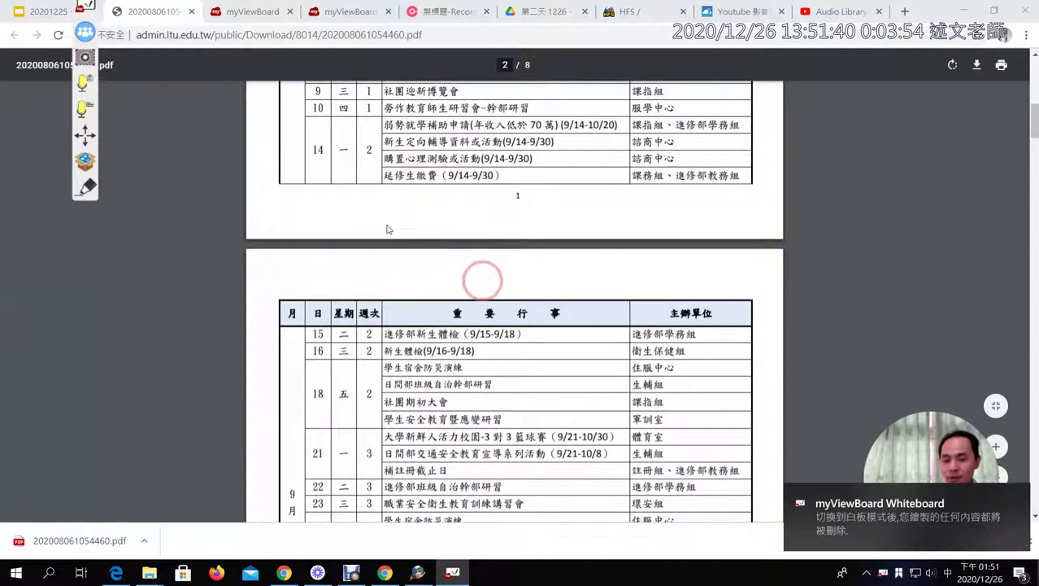
pyautogui.scroll(-2, 387, 230)
pyautogui.click(87, 187)
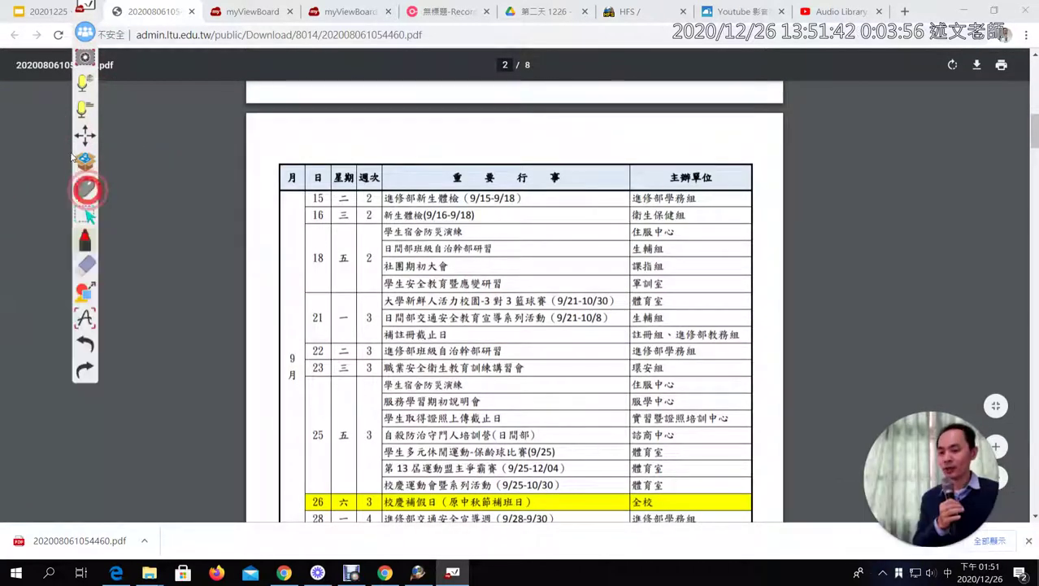
pyautogui.click(85, 240)
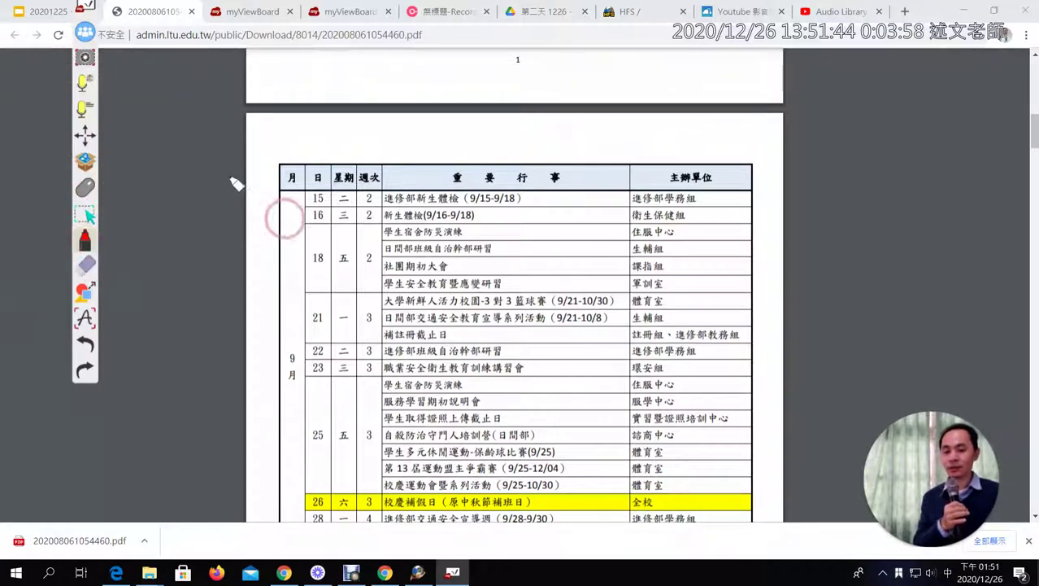
pyautogui.moveTo(278, 161)
pyautogui.mouseDown()
pyautogui.moveTo(732, 139)
pyautogui.moveTo(708, 367)
pyautogui.moveTo(345, 244)
pyautogui.moveTo(340, 127)
pyautogui.mouseUp()
# Step: Handwrite the characters 陳 and 述 to the right of the circled table
pyautogui.click(85, 266)
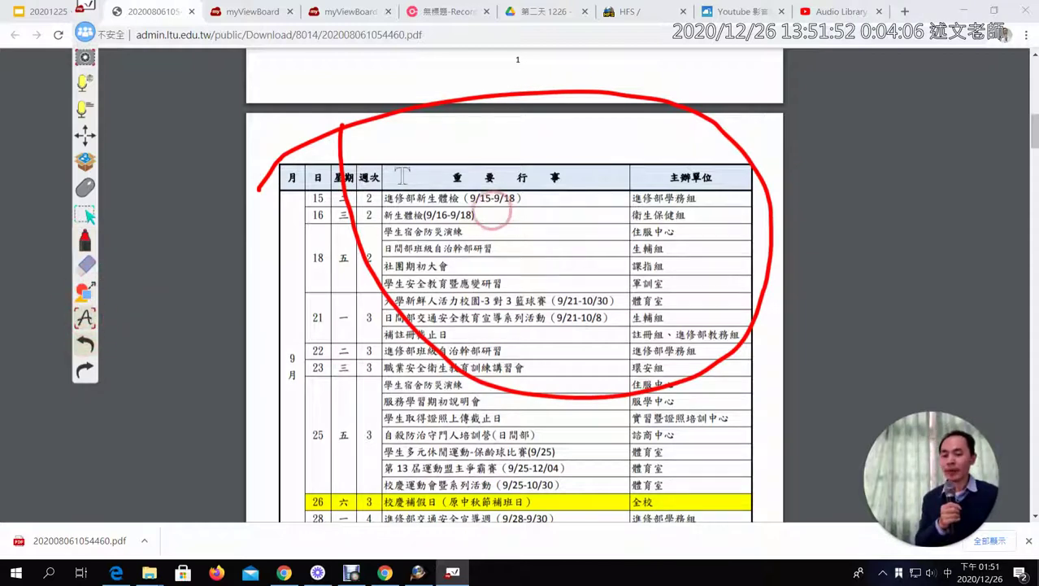
pyautogui.moveTo(796, 155)
pyautogui.mouseDown()
pyautogui.moveTo(830, 183)
pyautogui.moveTo(839, 257)
pyautogui.mouseUp()
pyautogui.moveTo(802, 172); pyautogui.dragTo(803, 285)
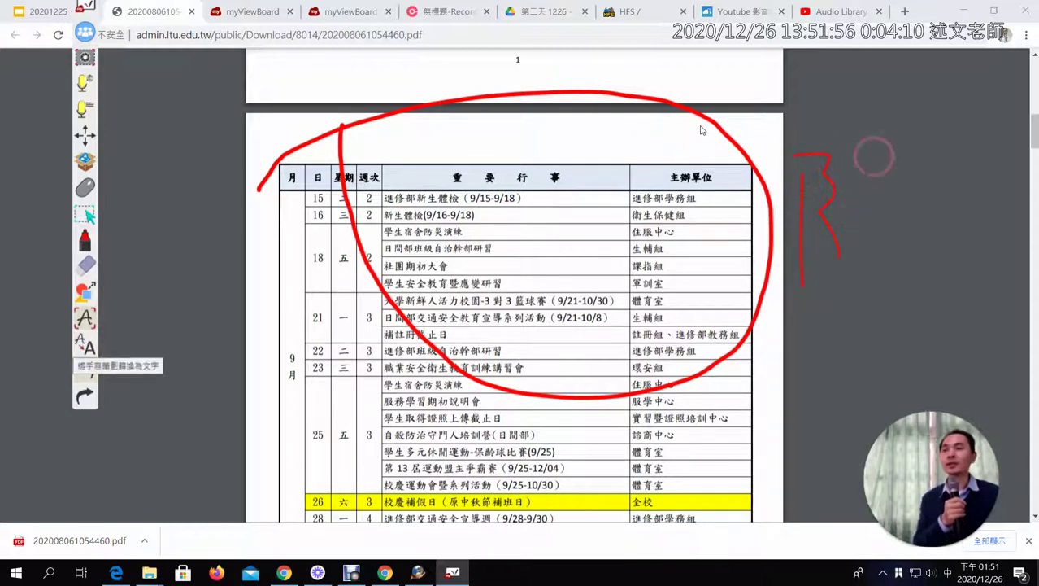
pyautogui.moveTo(868, 160); pyautogui.dragTo(949, 155)
pyautogui.moveTo(839, 185); pyautogui.dragTo(872, 225)
pyautogui.moveTo(861, 196)
pyautogui.mouseDown()
pyautogui.moveTo(948, 181)
pyautogui.moveTo(928, 193)
pyautogui.mouseUp()
pyautogui.moveTo(911, 144); pyautogui.dragTo(909, 294)
pyautogui.moveTo(887, 245); pyautogui.dragTo(863, 268)
pyautogui.moveTo(936, 242); pyautogui.dragTo(984, 269)
pyautogui.moveTo(814, 350)
pyautogui.mouseDown()
pyautogui.moveTo(893, 349)
pyautogui.moveTo(858, 398)
pyautogui.moveTo(898, 381)
pyautogui.mouseUp()
pyautogui.moveTo(883, 316); pyautogui.dragTo(889, 327)
pyautogui.moveTo(778, 317); pyautogui.dragTo(790, 330)
pyautogui.moveTo(791, 346); pyautogui.dragTo(794, 371)
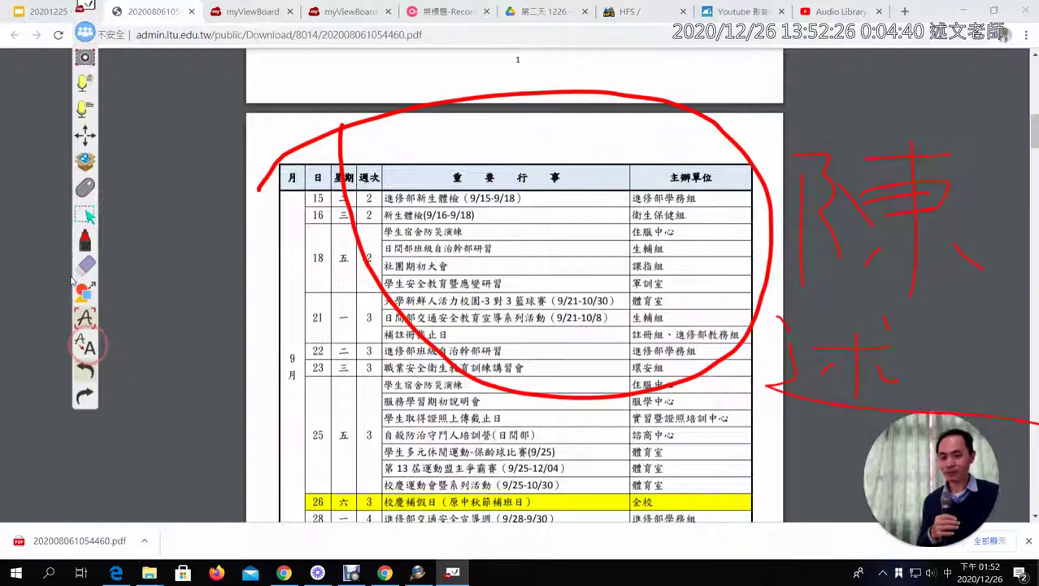
# Step: Convert the handwriting to typed text 陣、述 and move it beside the circled table
pyautogui.click(85, 345)
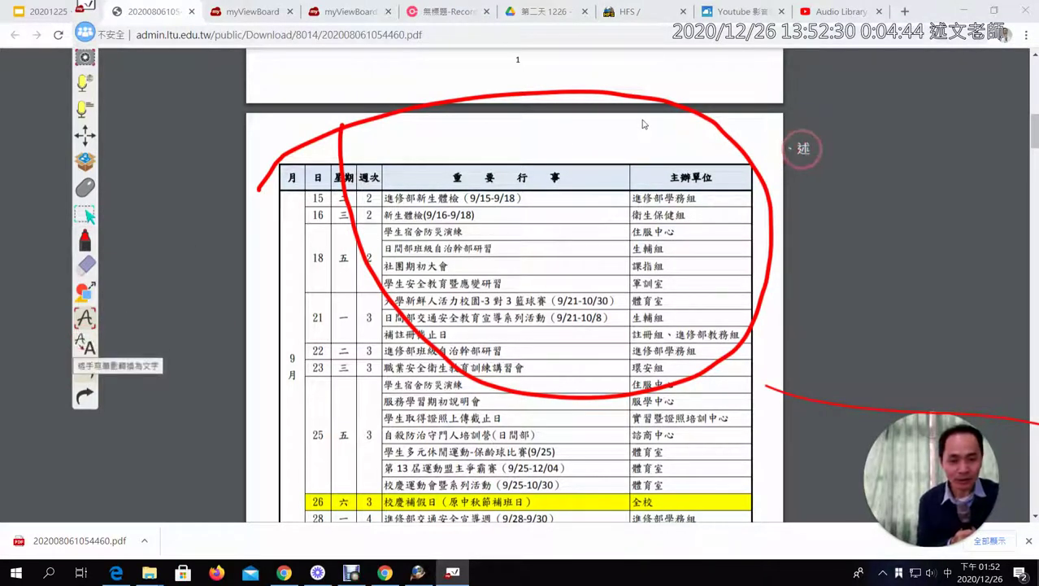
pyautogui.click(85, 215)
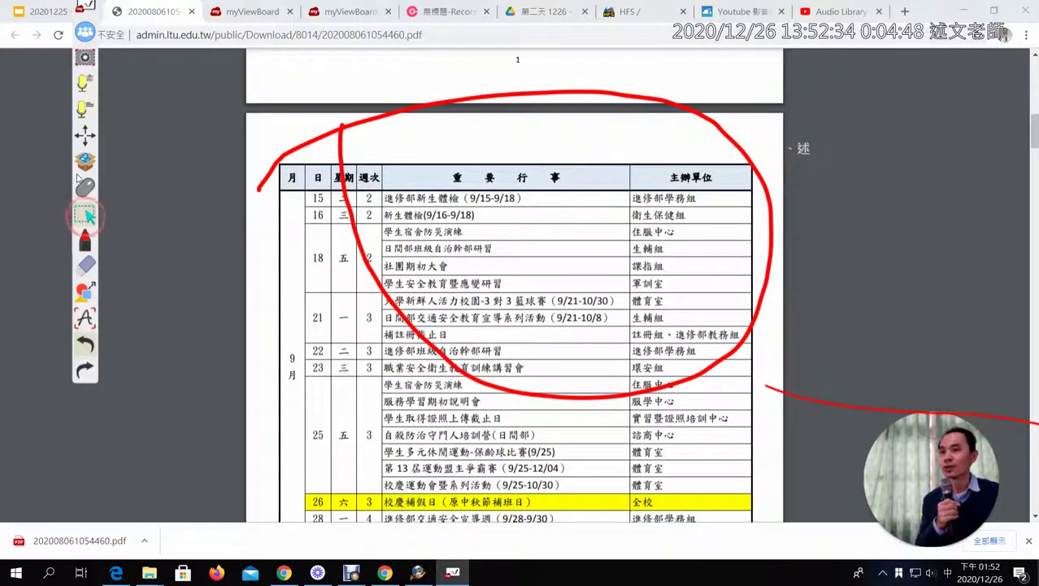
pyautogui.click(796, 150)
pyautogui.moveTo(805, 150); pyautogui.dragTo(902, 220)
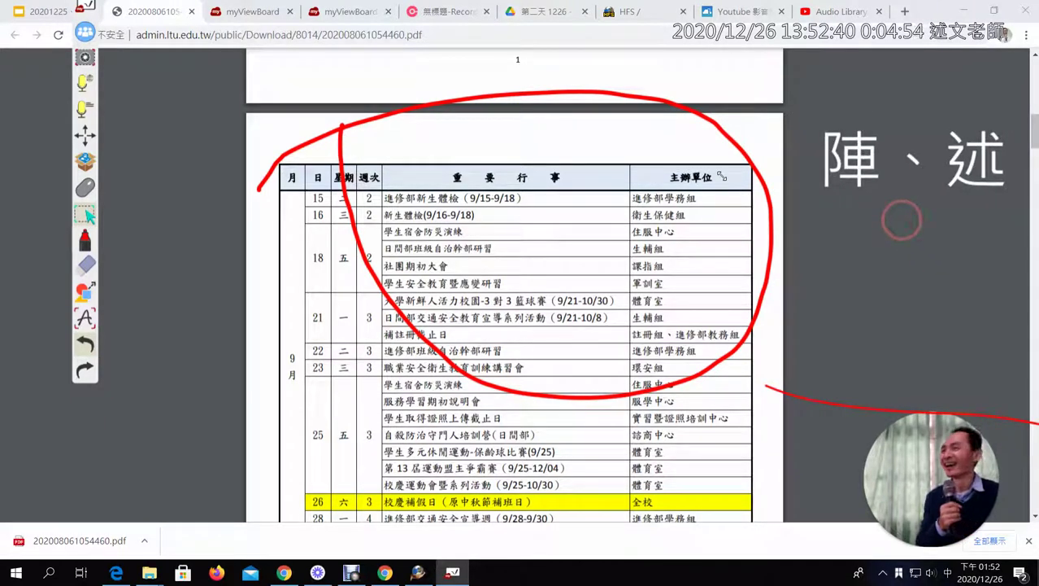
pyautogui.moveTo(856, 185); pyautogui.dragTo(719, 122)
# Step: Try pink and then purple font colours on the text, nudging it beside the table
pyautogui.click(905, 123)
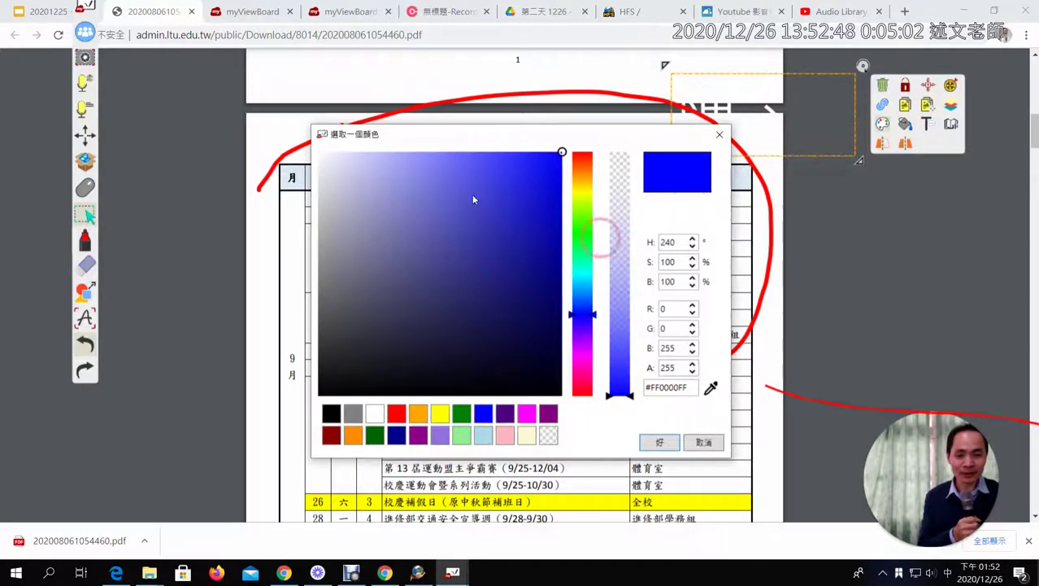
pyautogui.click(582, 379)
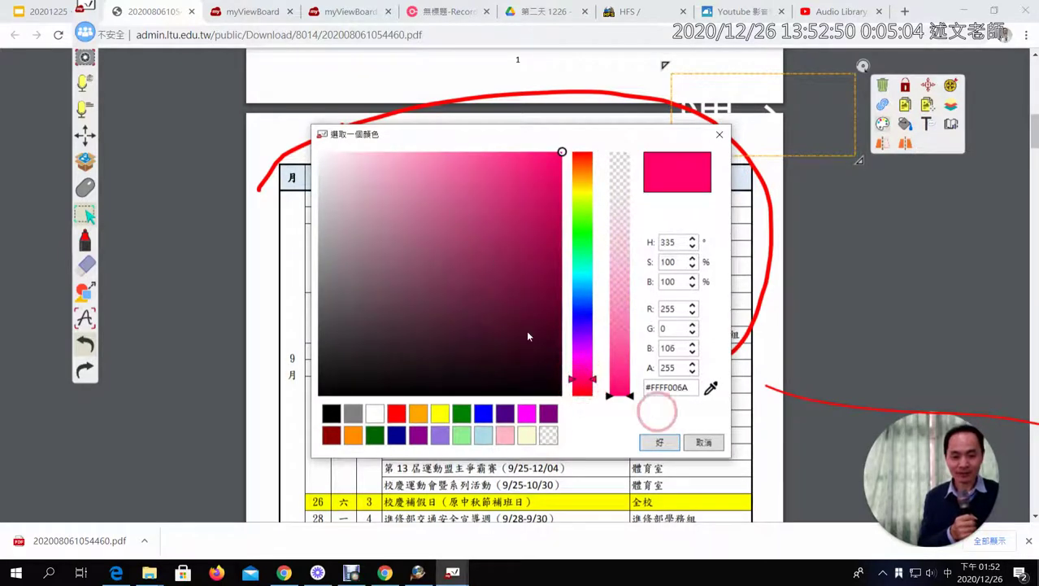
pyautogui.click(661, 443)
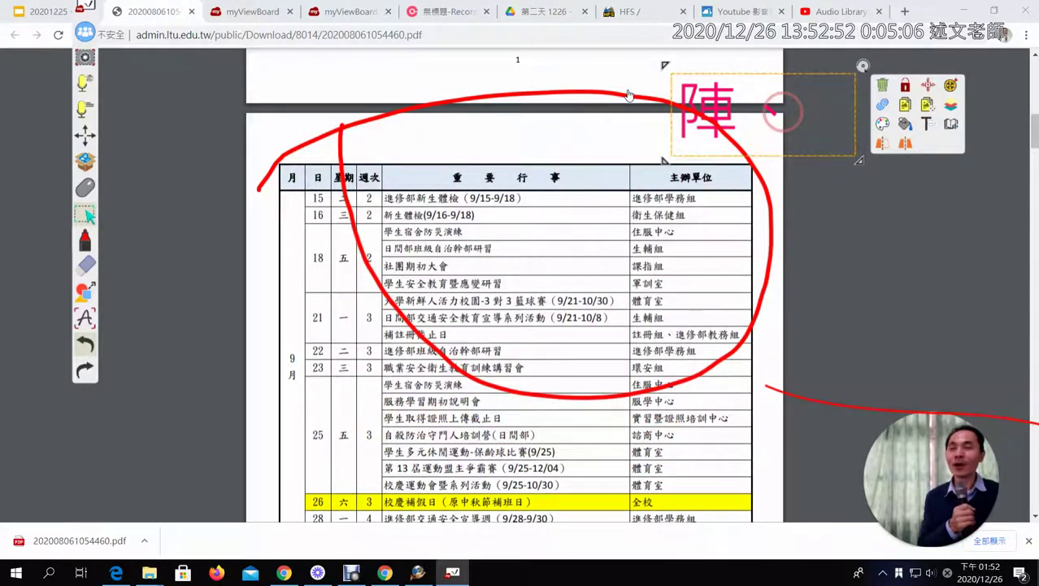
pyautogui.moveTo(783, 110); pyautogui.dragTo(815, 143)
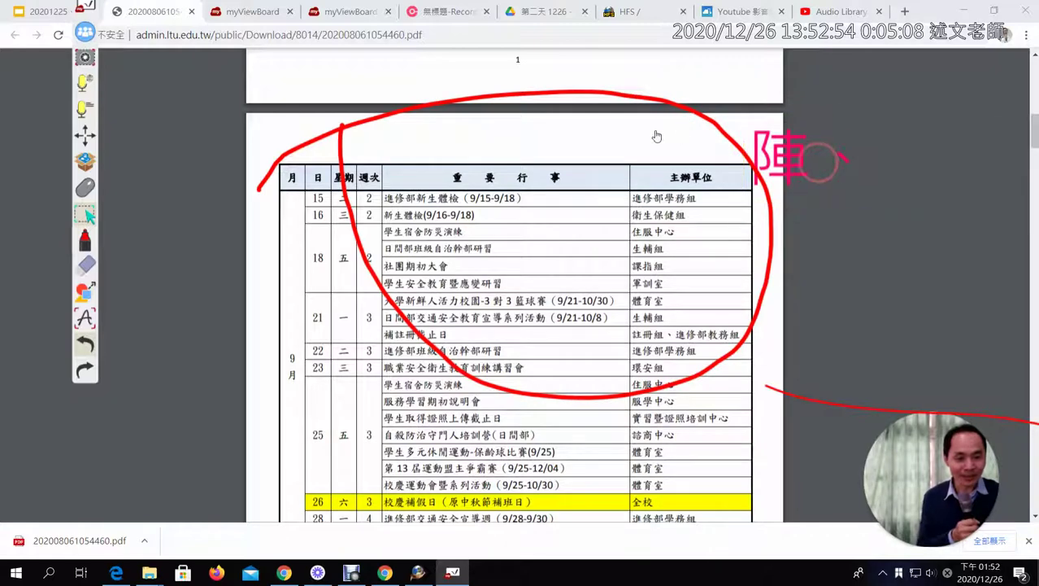
pyautogui.click(990, 85)
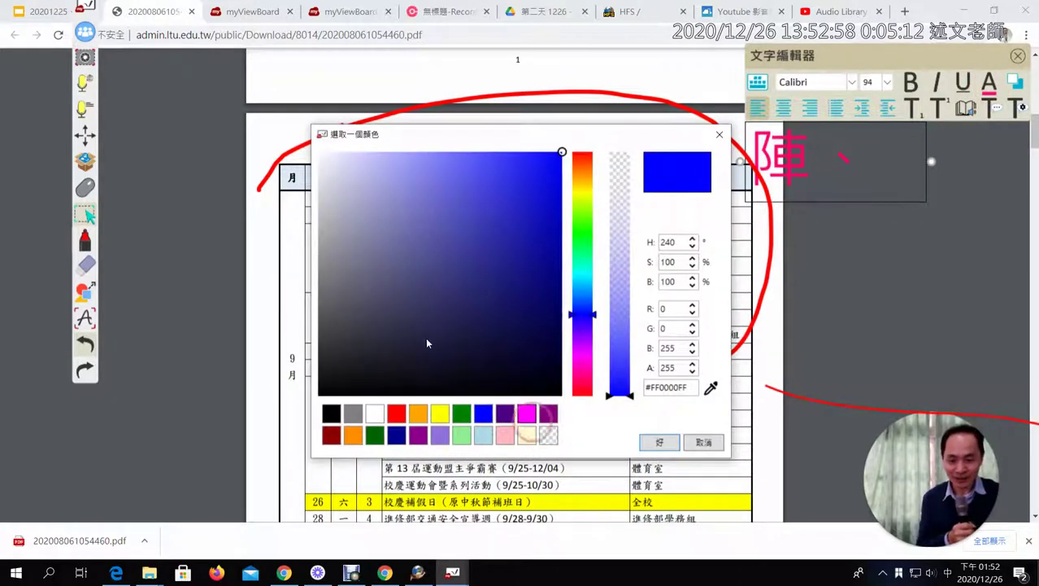
pyautogui.click(548, 414)
pyautogui.click(654, 442)
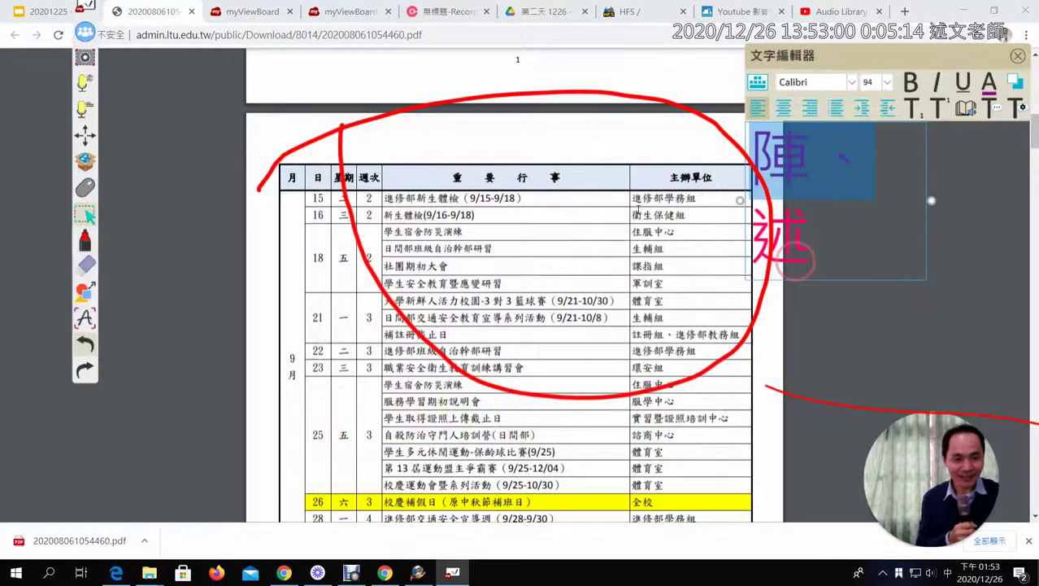
pyautogui.click(813, 237)
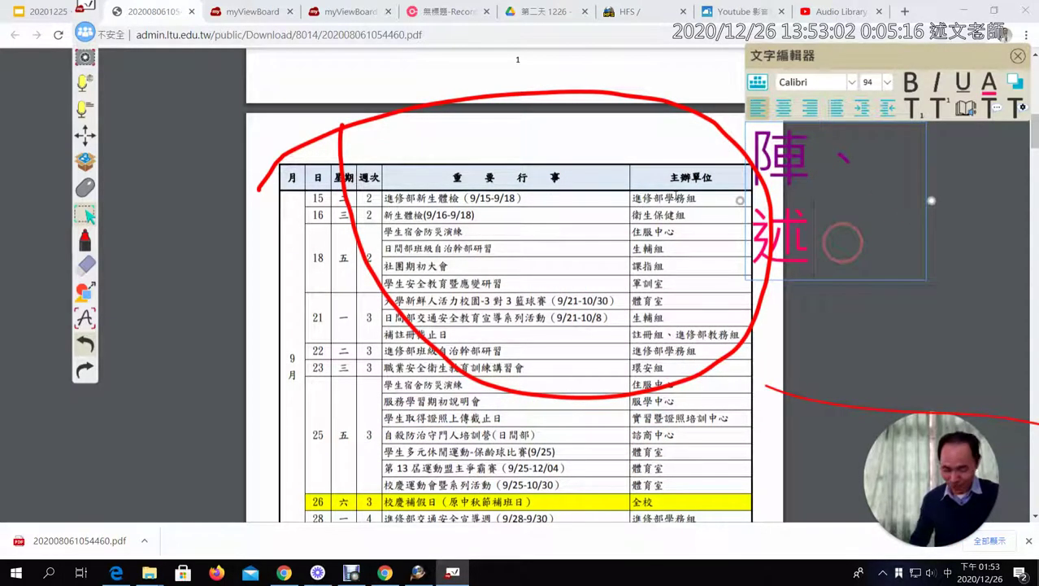
# Step: Change the text's font colour to red and move it up to the right
pyautogui.click(988, 86)
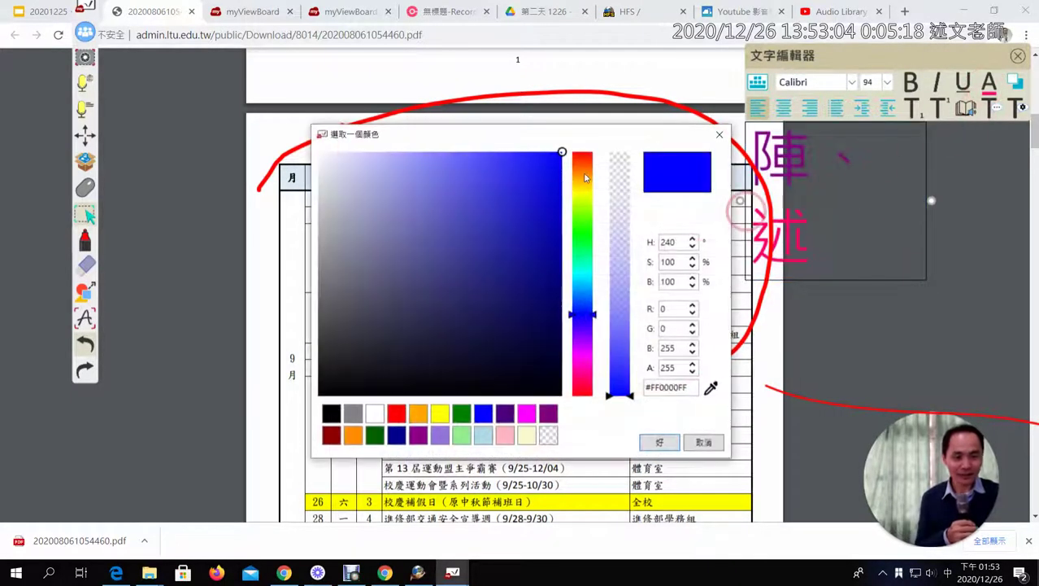
pyautogui.click(526, 414)
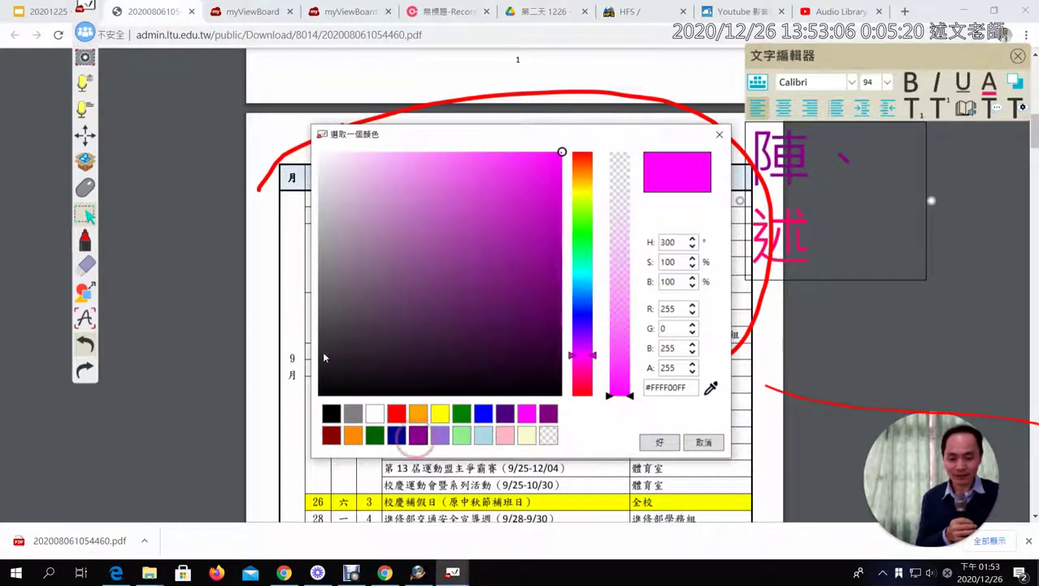
pyautogui.click(396, 414)
pyautogui.click(659, 441)
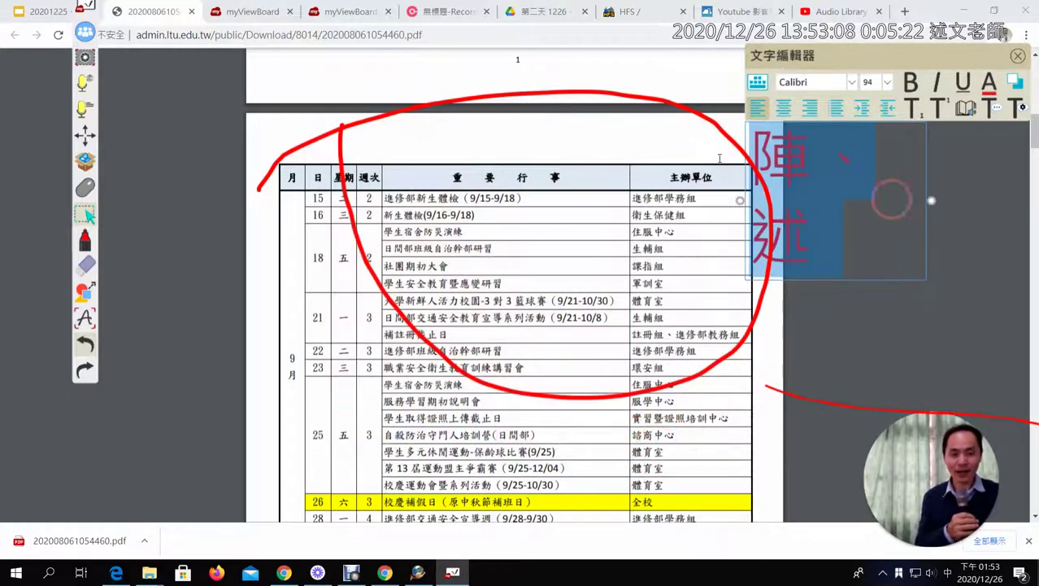
pyautogui.click(961, 193)
pyautogui.moveTo(792, 165); pyautogui.dragTo(886, 104)
pyautogui.doubleClick(834, 110)
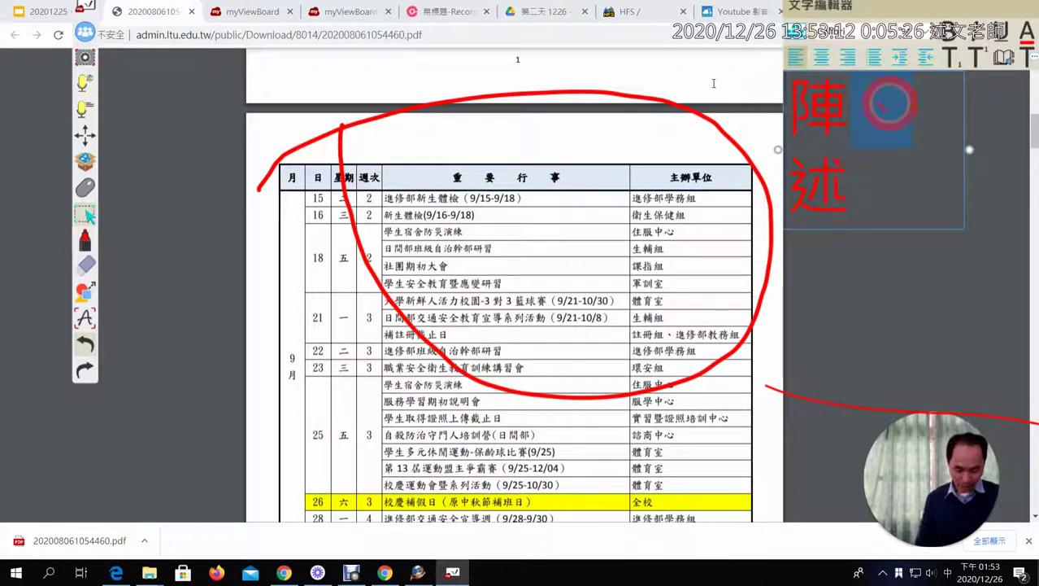
# Step: Reselect the 陣述 text box, nudge it slightly up-right, and have it read aloud
pyautogui.click(945, 190)
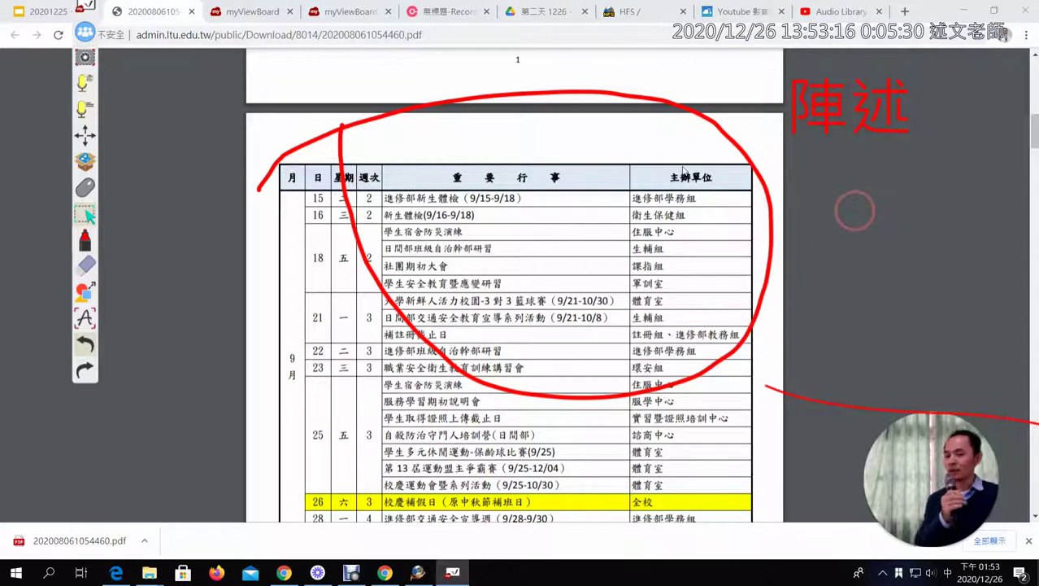
pyautogui.click(820, 114)
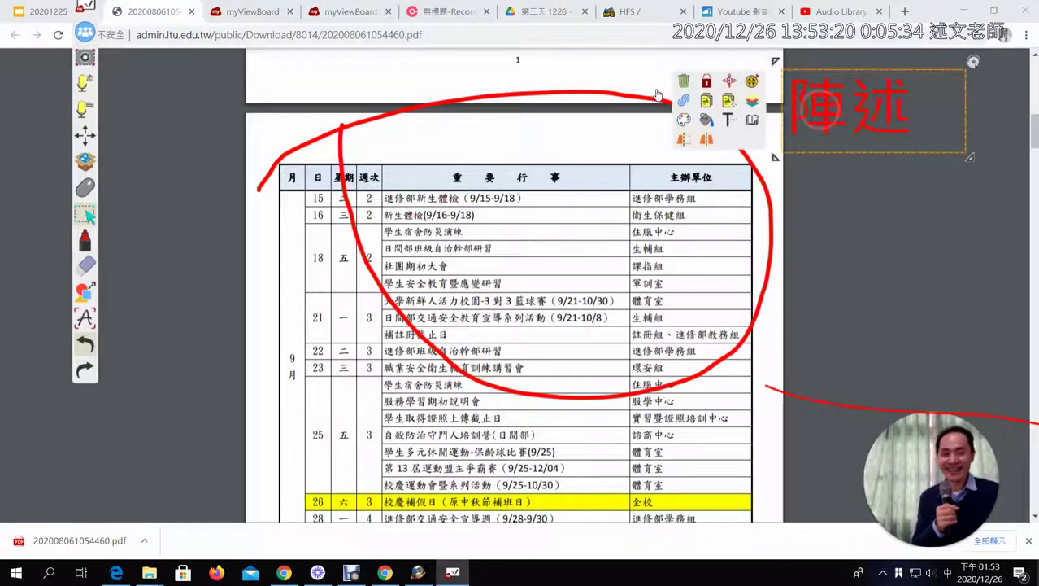
pyautogui.moveTo(818, 115); pyautogui.dragTo(829, 110)
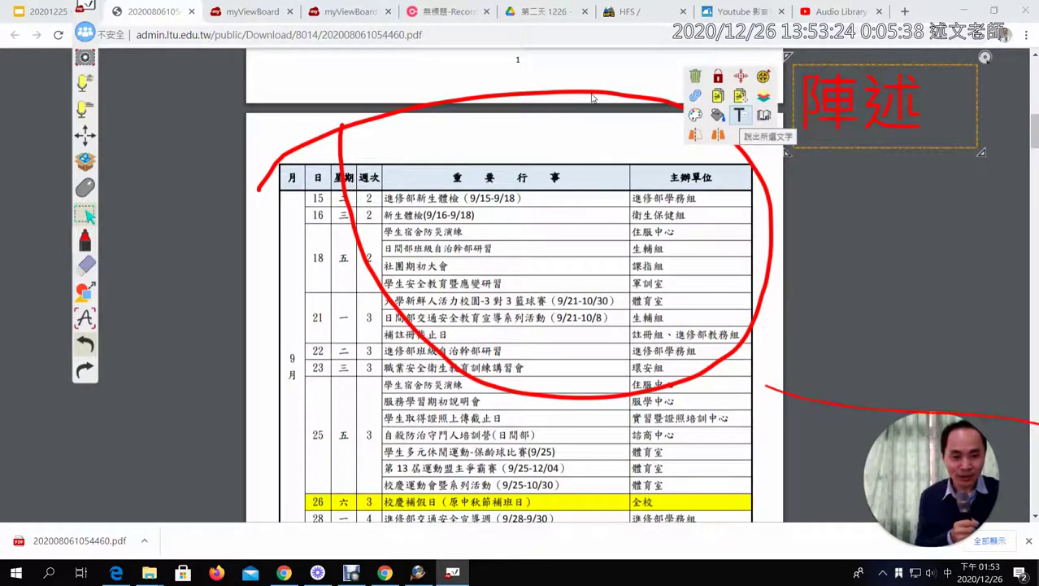
pyautogui.click(738, 114)
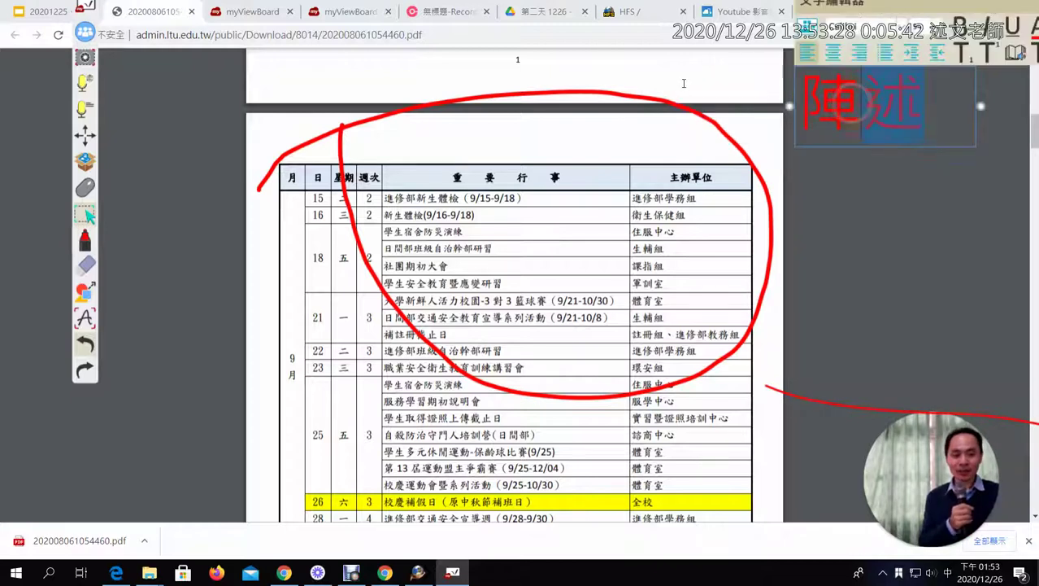
# Step: Retype the text as 陳述 through the Chinese IME and close the editor
pyautogui.moveTo(851, 104); pyautogui.dragTo(806, 107)
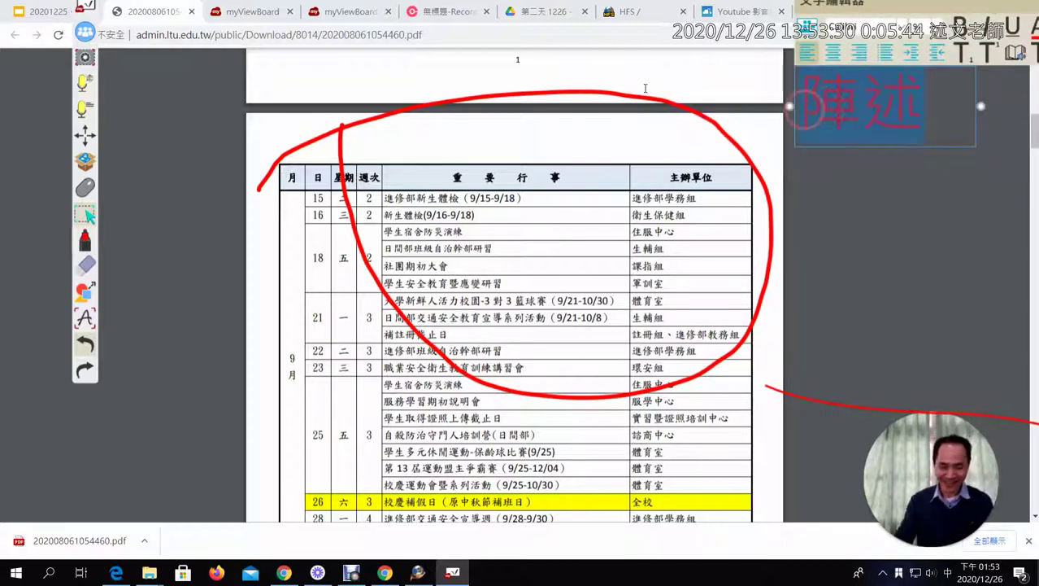
pyautogui.write('陳')
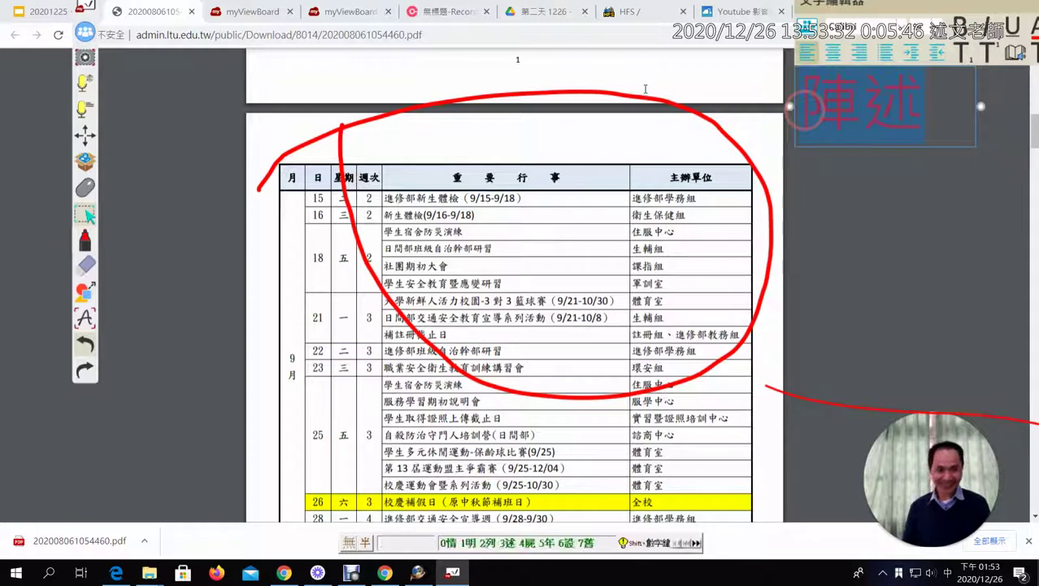
pyautogui.write('ㄊㄢ')
pyautogui.press('BackSpace')
pyautogui.write('述')
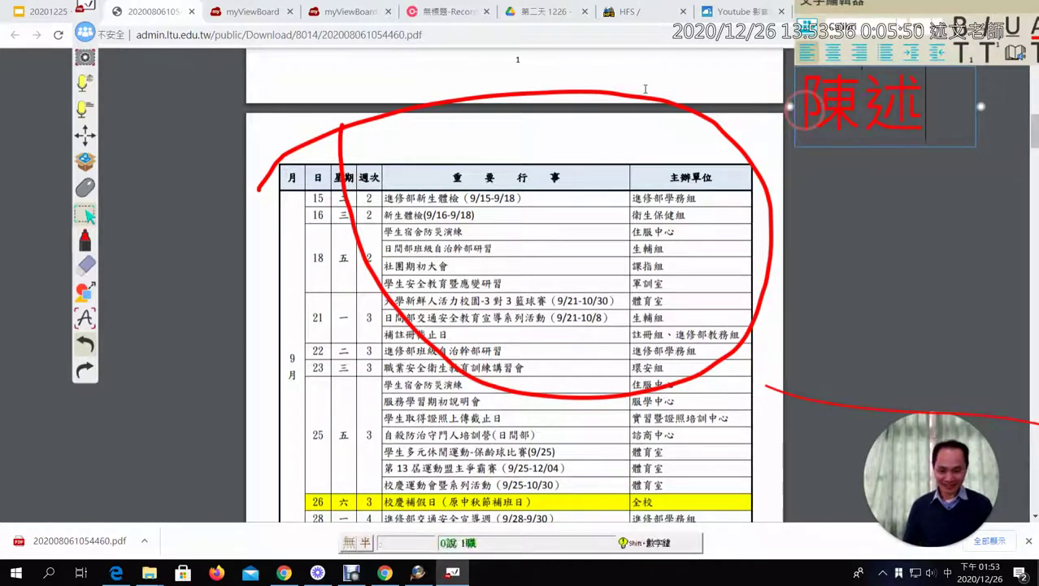
pyautogui.click(902, 201)
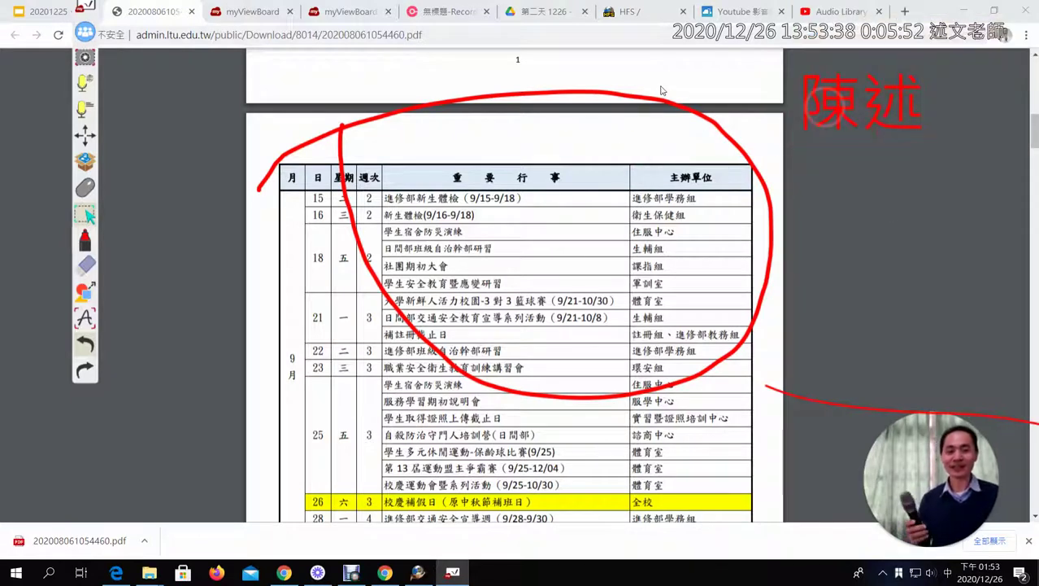
# Step: Keep the 陳述 note as typed, deselect it, and switch back to the marker
pyautogui.click(824, 106)
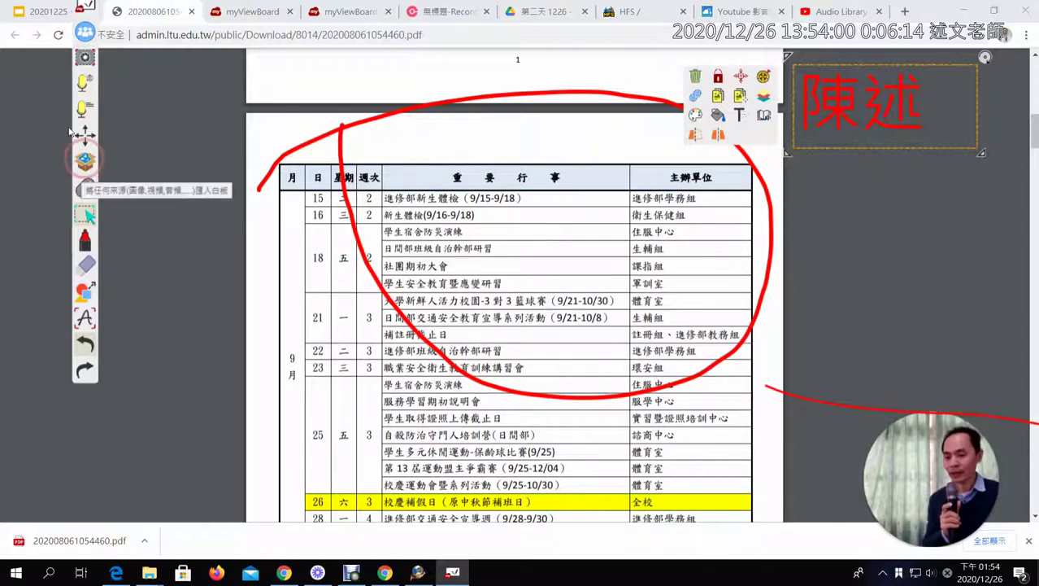
pyautogui.click(85, 57)
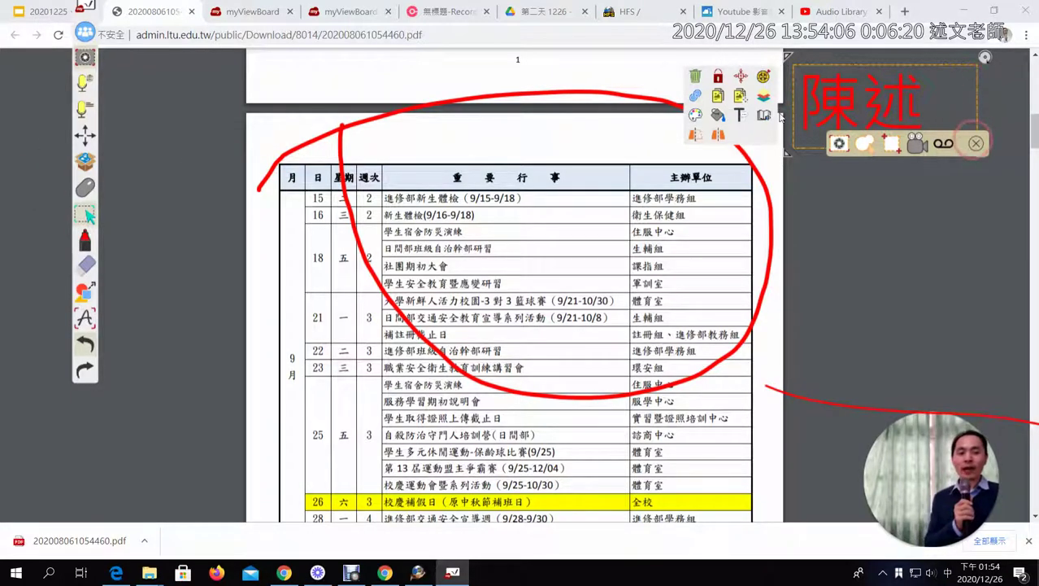
pyautogui.click(976, 143)
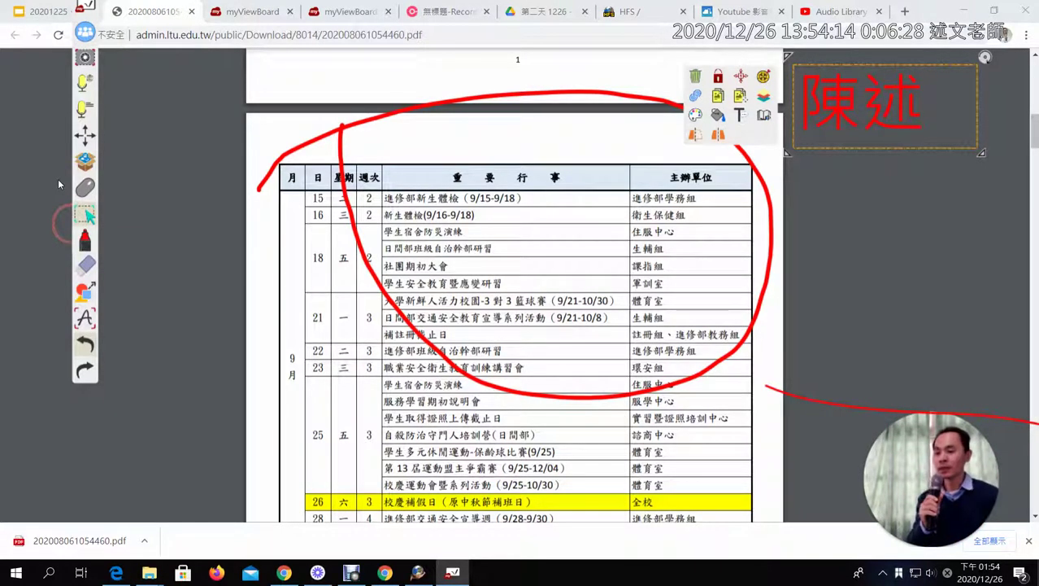
pyautogui.click(53, 224)
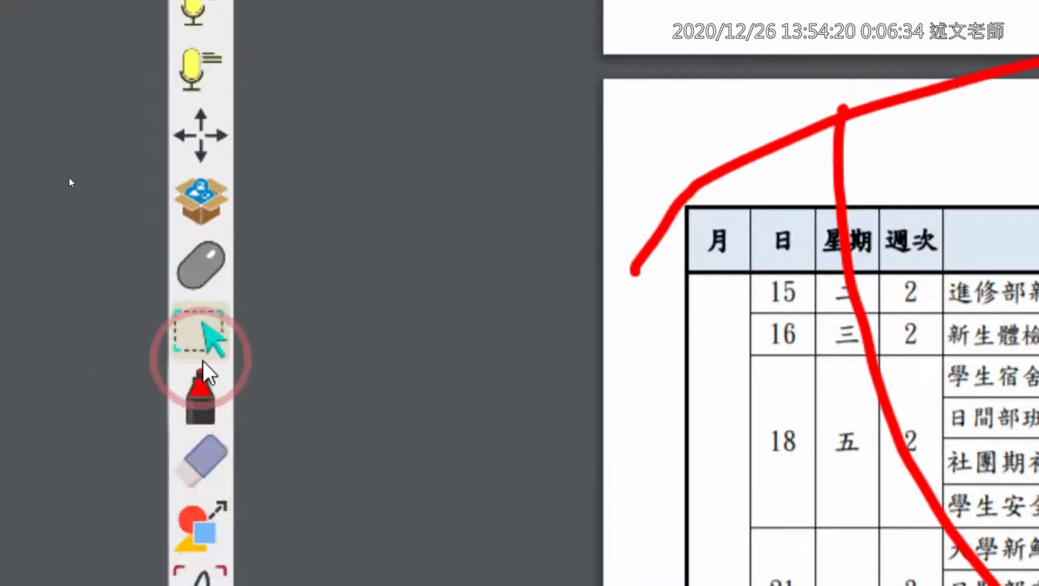
pyautogui.click(205, 268)
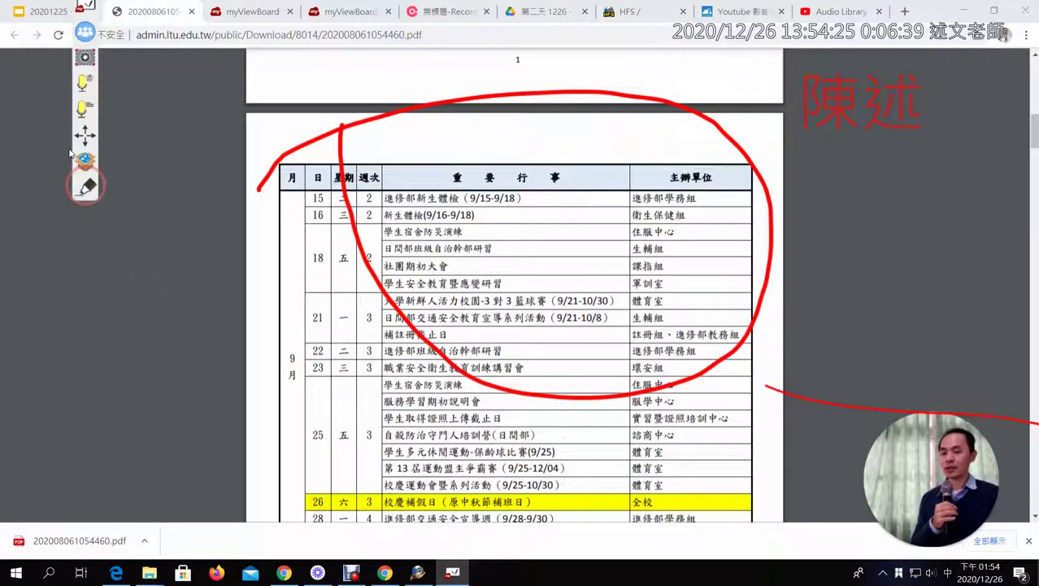
# Step: Scroll down to the October rows and erase the left tail of the red loop
pyautogui.scroll(-5, 121, 215)
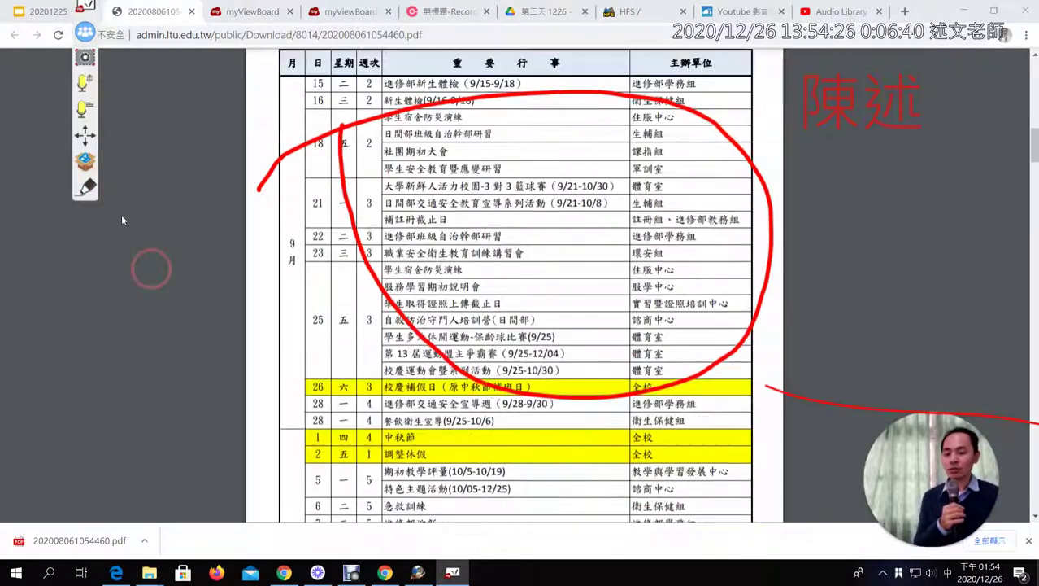
pyautogui.scroll(-4, 121, 215)
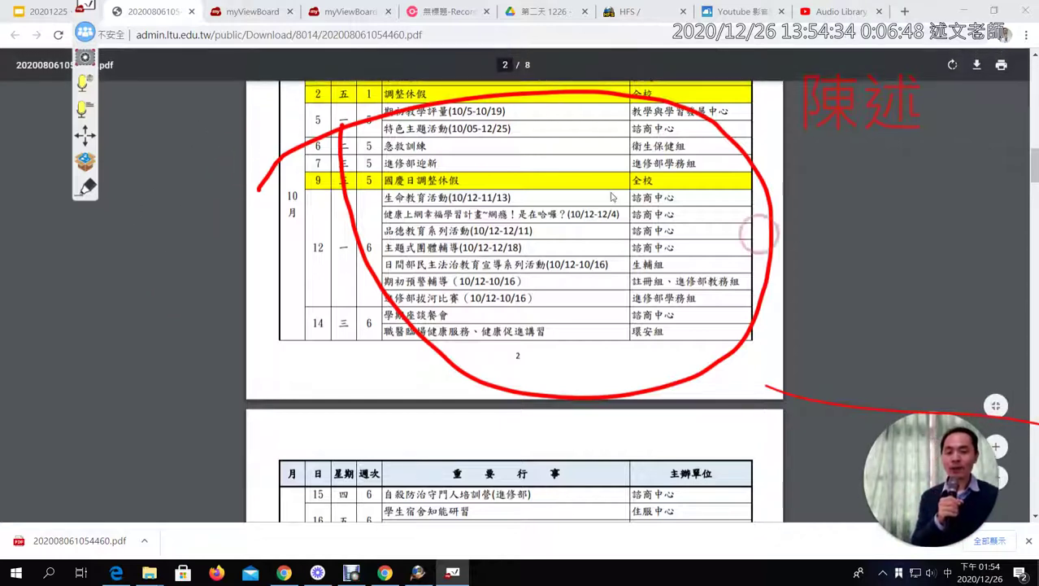
pyautogui.click(84, 184)
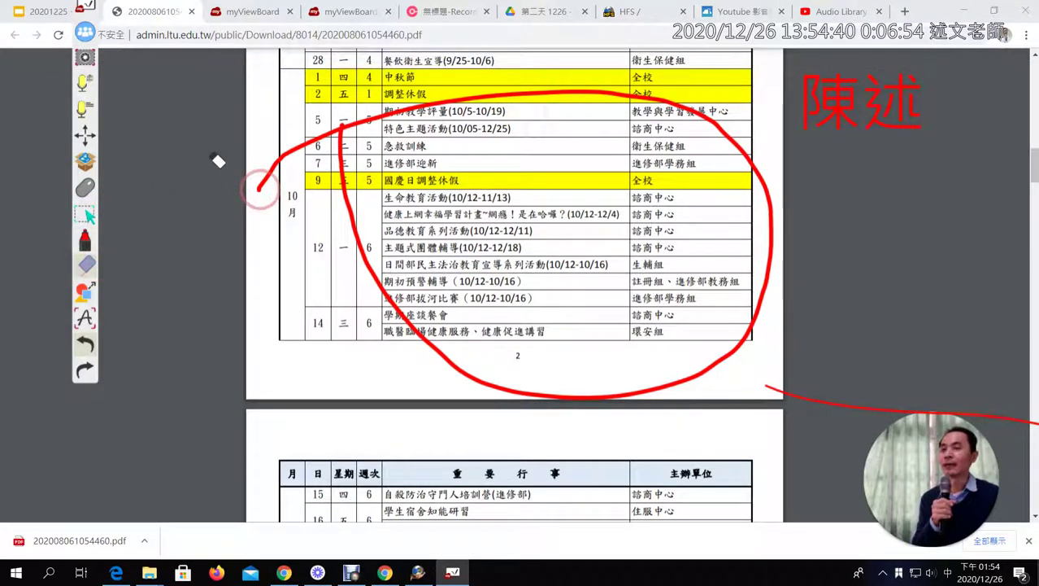
pyautogui.moveTo(248, 202)
pyautogui.mouseDown()
pyautogui.moveTo(313, 116)
pyautogui.moveTo(318, 161)
pyautogui.moveTo(259, 205)
pyautogui.moveTo(265, 191)
pyautogui.mouseUp()
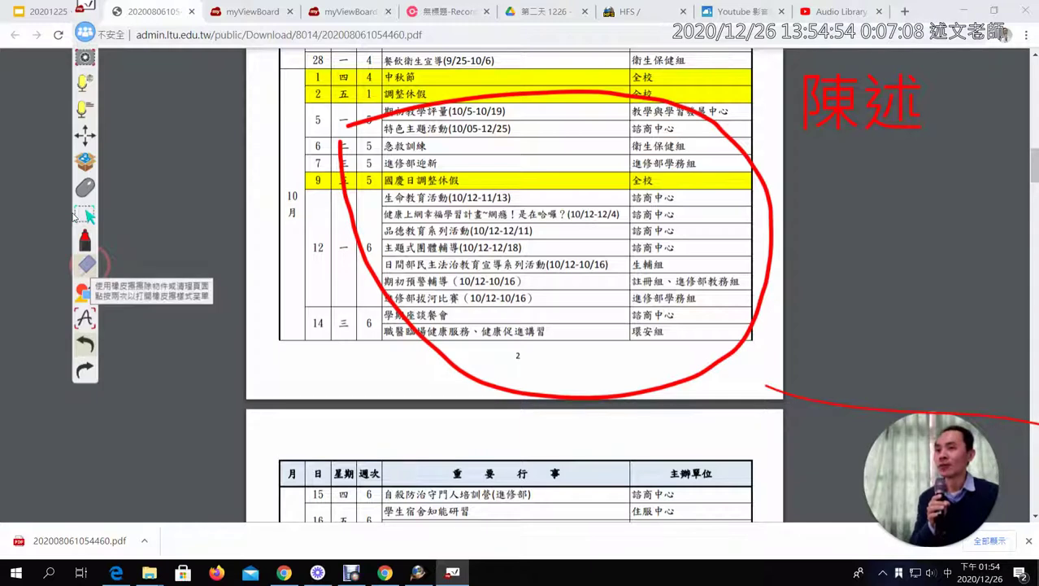
# Step: Preview the eraser and marker pen colour panels, dragging each onto the page
pyautogui.click(84, 264)
pyautogui.moveTo(923, 214)
pyautogui.mouseDown()
pyautogui.moveTo(393, 179)
pyautogui.moveTo(314, 184)
pyautogui.mouseUp()
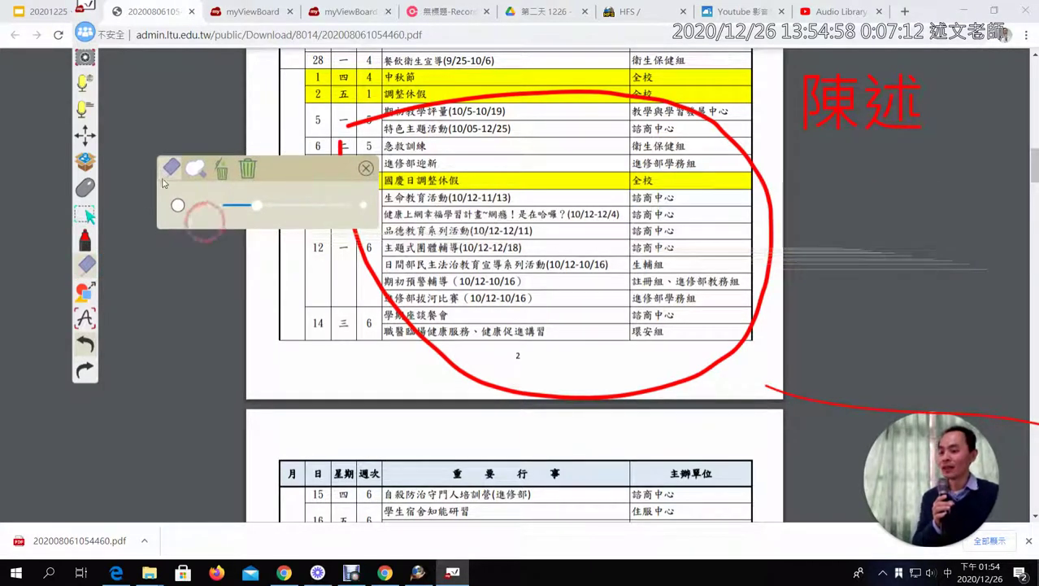
pyautogui.click(85, 240)
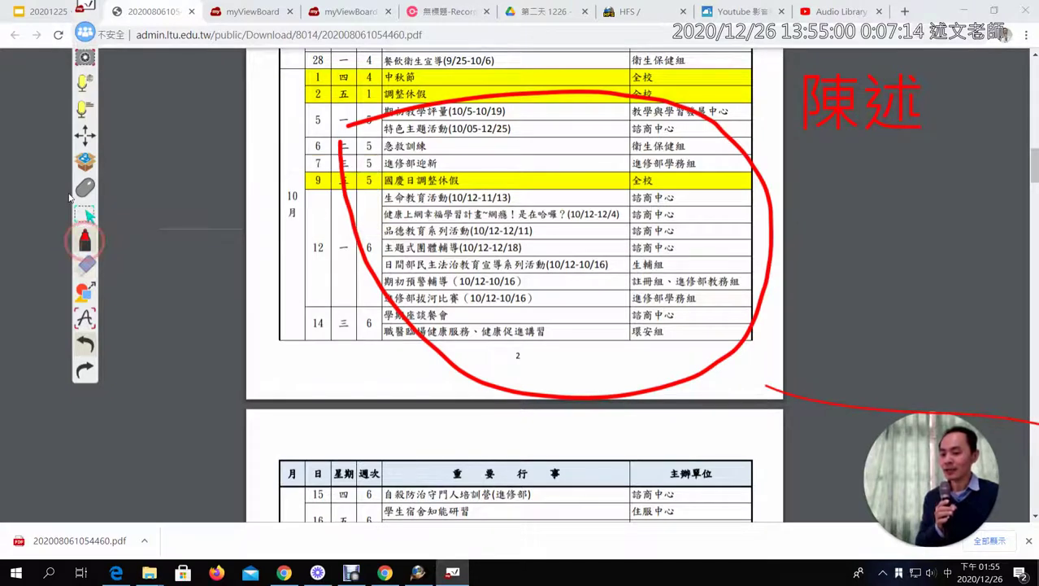
pyautogui.click(85, 240)
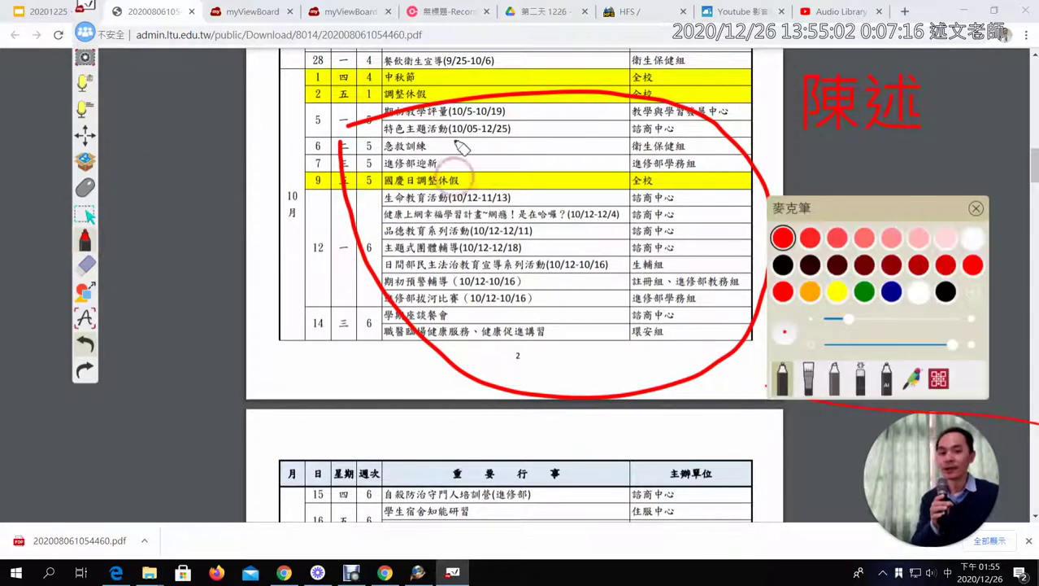
pyautogui.moveTo(835, 208)
pyautogui.mouseDown()
pyautogui.moveTo(502, 173)
pyautogui.moveTo(496, 109)
pyautogui.mouseUp()
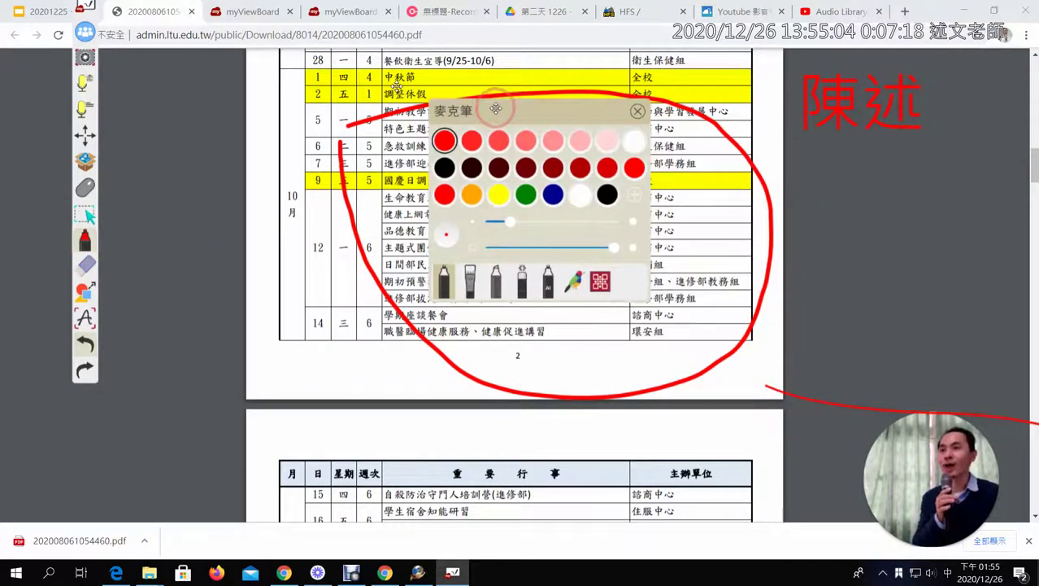
# Step: Preview the shape colour and type options, then reopen the eraser panel over the table
pyautogui.click(84, 291)
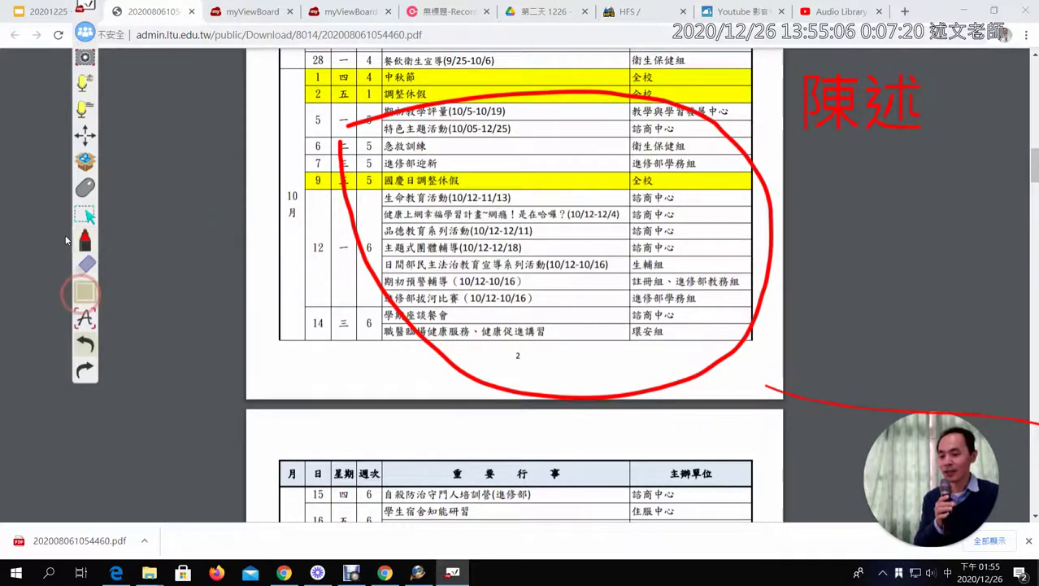
pyautogui.click(83, 290)
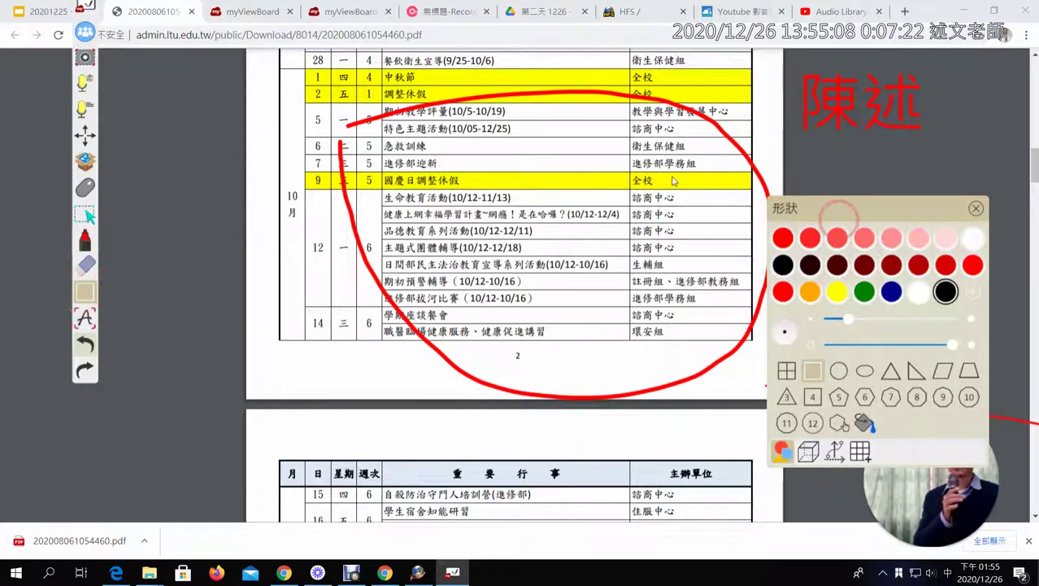
pyautogui.click(632, 240)
pyautogui.click(86, 265)
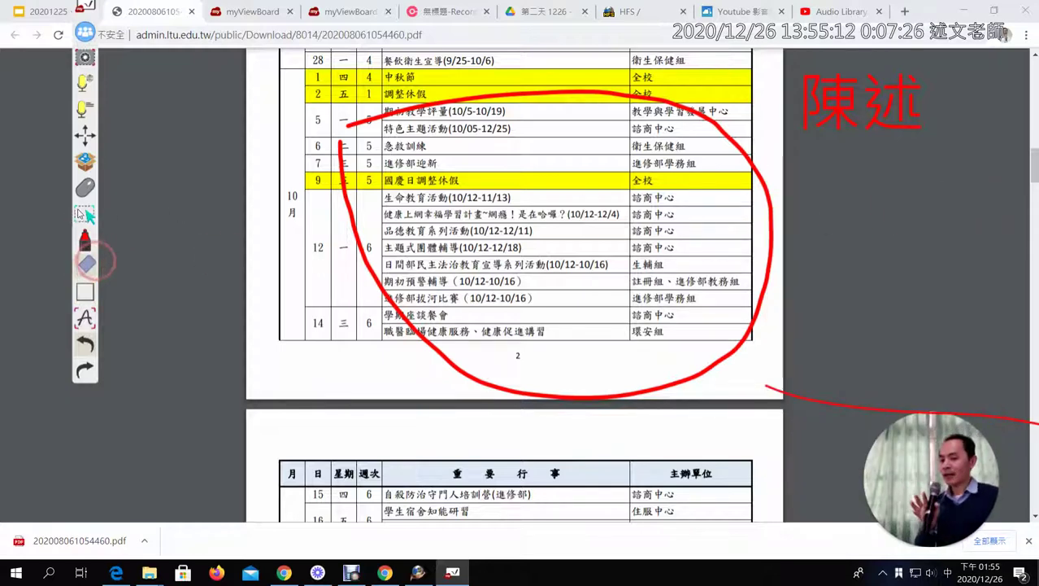
pyautogui.moveTo(871, 218); pyautogui.dragTo(272, 191)
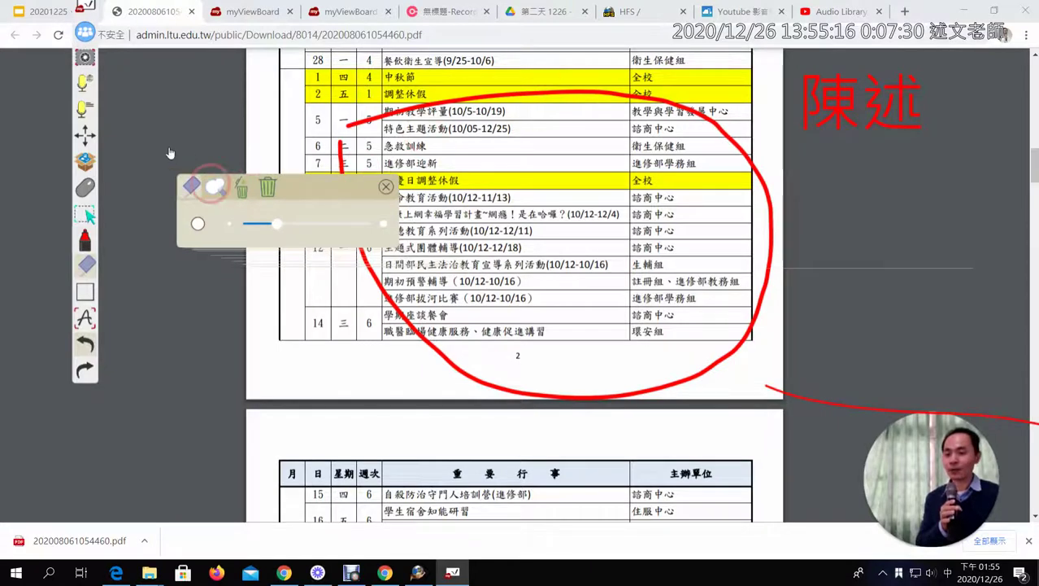
# Step: Pick the lasso eraser and loop around the big red circle to erase it
pyautogui.click(215, 186)
pyautogui.moveTo(315, 117)
pyautogui.mouseDown()
pyautogui.moveTo(325, 103)
pyautogui.moveTo(616, 51)
pyautogui.mouseUp()
pyautogui.moveTo(497, 47)
pyautogui.mouseDown()
pyautogui.moveTo(765, 138)
pyautogui.moveTo(732, 410)
pyautogui.moveTo(350, 350)
pyautogui.moveTo(268, 65)
pyautogui.moveTo(293, 98)
pyautogui.mouseUp()
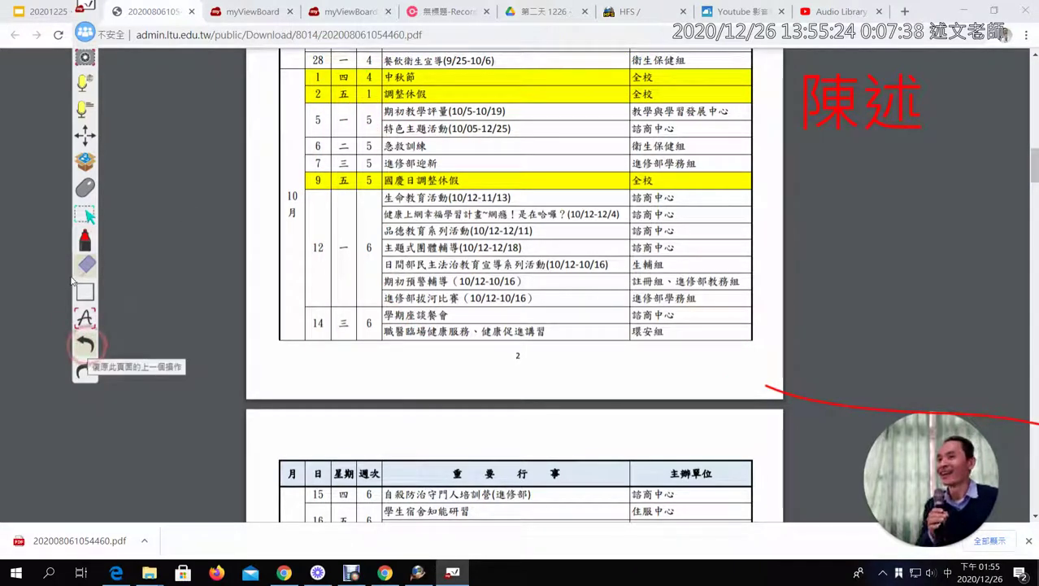
# Step: Lasso the long red line to erase it as well
pyautogui.moveTo(710, 375); pyautogui.dragTo(1037, 324)
pyautogui.moveTo(833, 410)
pyautogui.mouseDown()
pyautogui.moveTo(711, 394)
pyautogui.moveTo(736, 358)
pyautogui.moveTo(975, 314)
pyautogui.moveTo(763, 397)
pyautogui.moveTo(720, 390)
pyautogui.moveTo(1038, 383)
pyautogui.mouseUp()
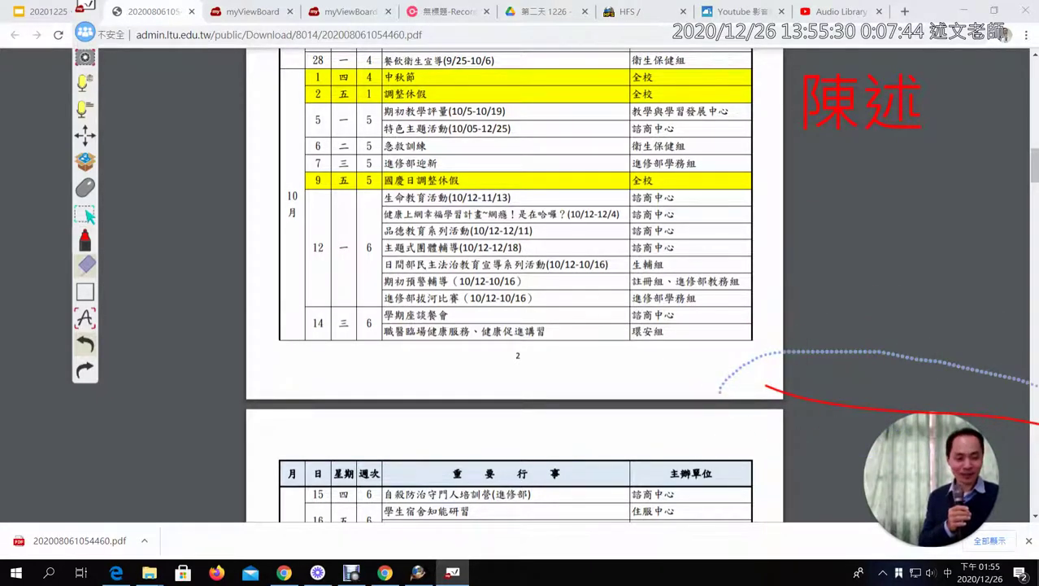
pyautogui.moveTo(900, 413)
pyautogui.mouseDown()
pyautogui.moveTo(737, 382)
pyautogui.moveTo(734, 358)
pyautogui.mouseUp()
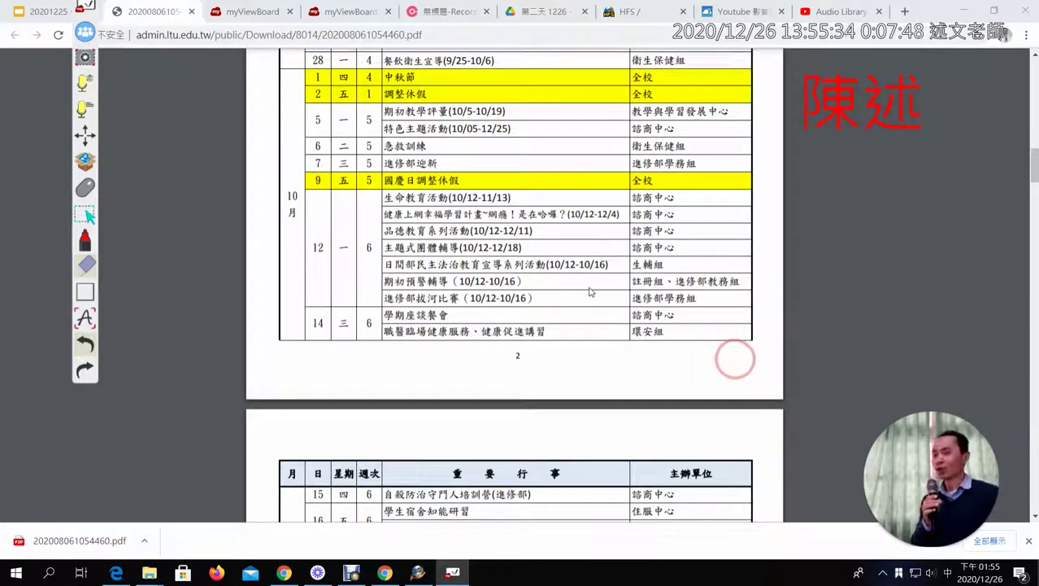
# Step: Snip a region of the October calendar and place it below the first snapshot
pyautogui.click(84, 57)
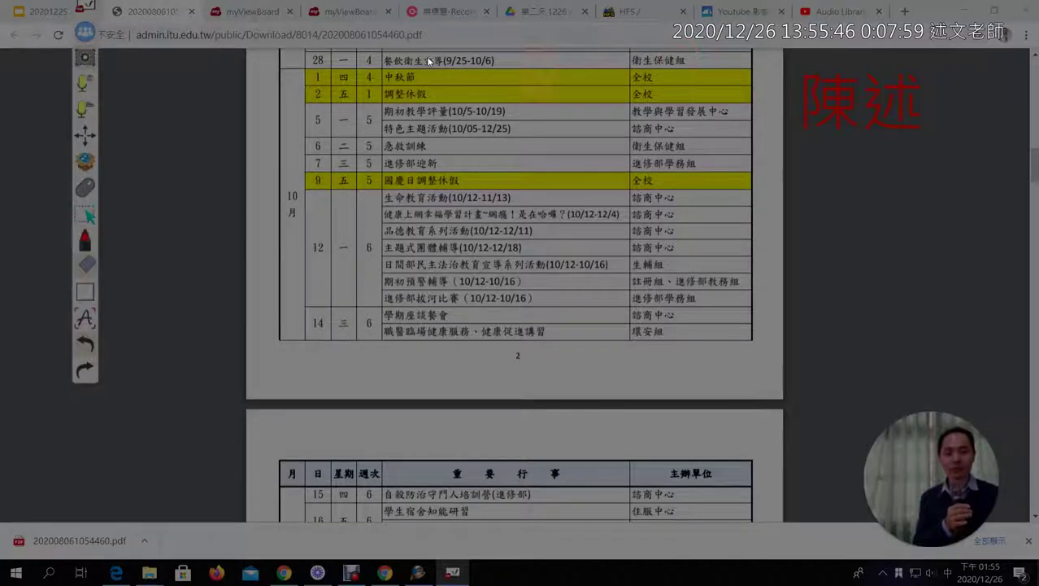
pyautogui.moveTo(539, 57); pyautogui.dragTo(1024, 290)
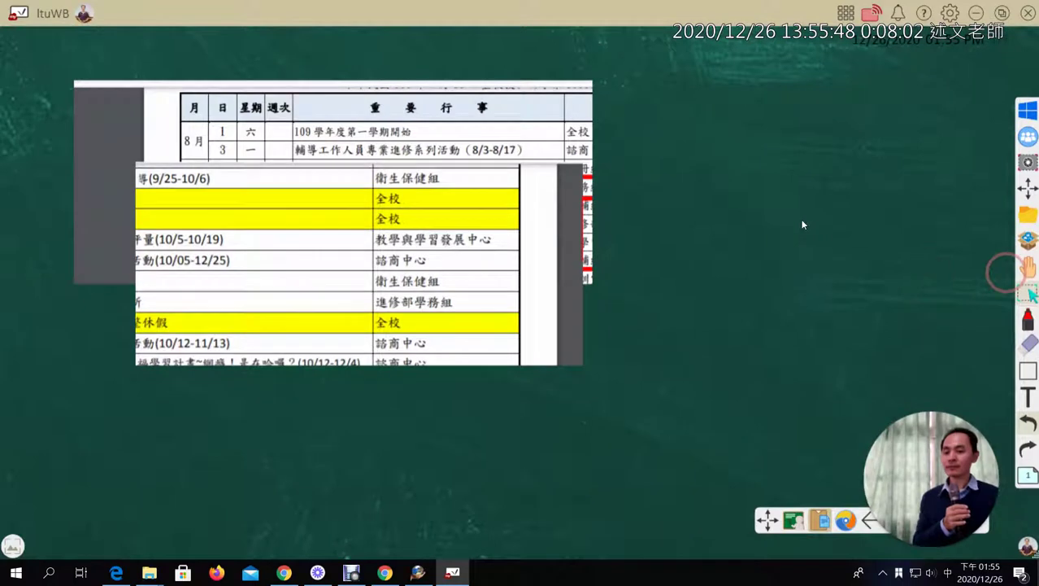
pyautogui.moveTo(371, 179); pyautogui.dragTo(341, 305)
# Step: Align the two snapshots, move the floating toolbar up, and add a new blank page
pyautogui.click(442, 238)
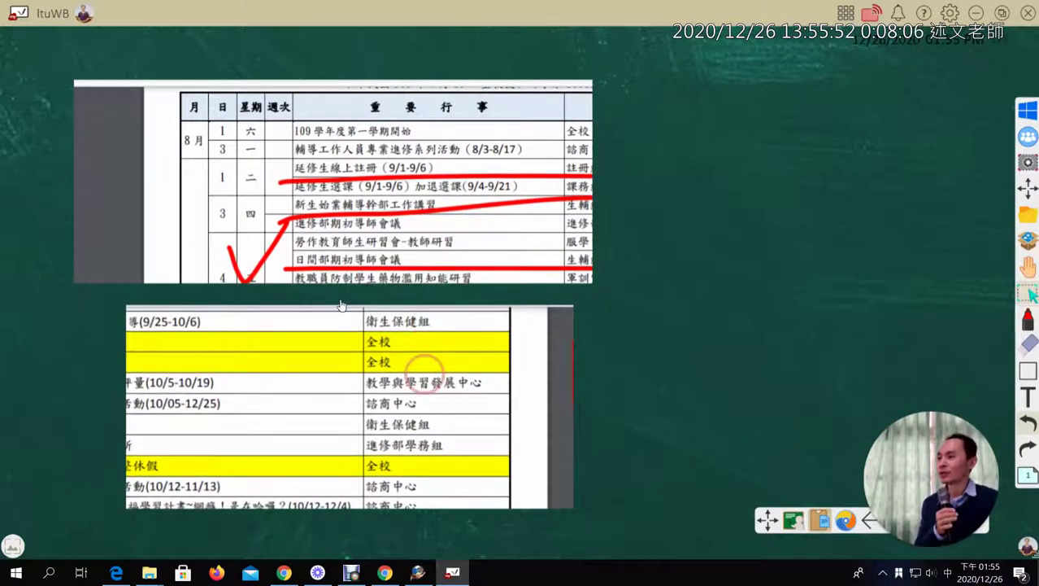
pyautogui.moveTo(415, 224); pyautogui.dragTo(413, 215)
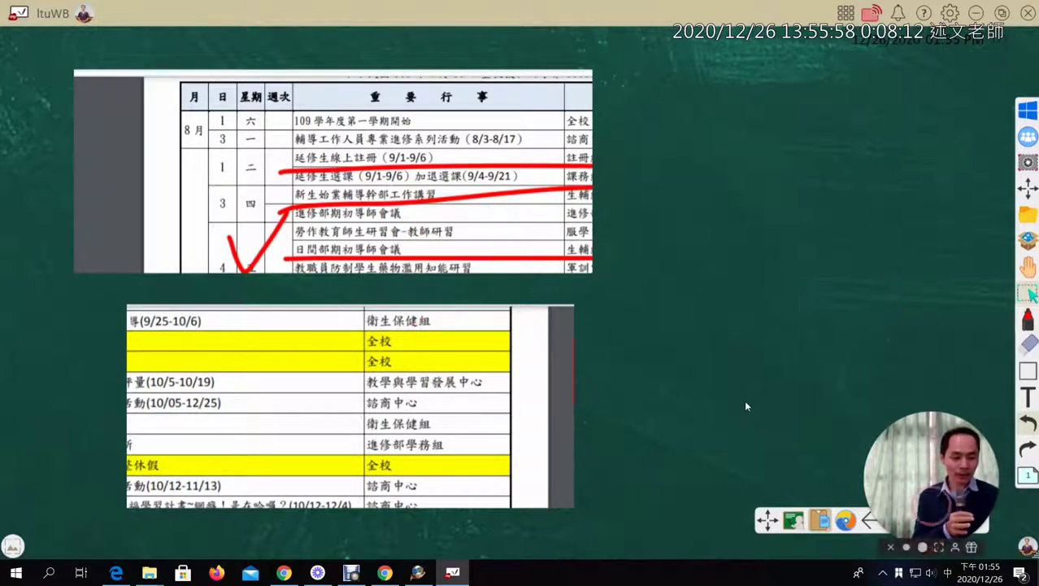
pyautogui.moveTo(767, 519); pyautogui.dragTo(629, 161)
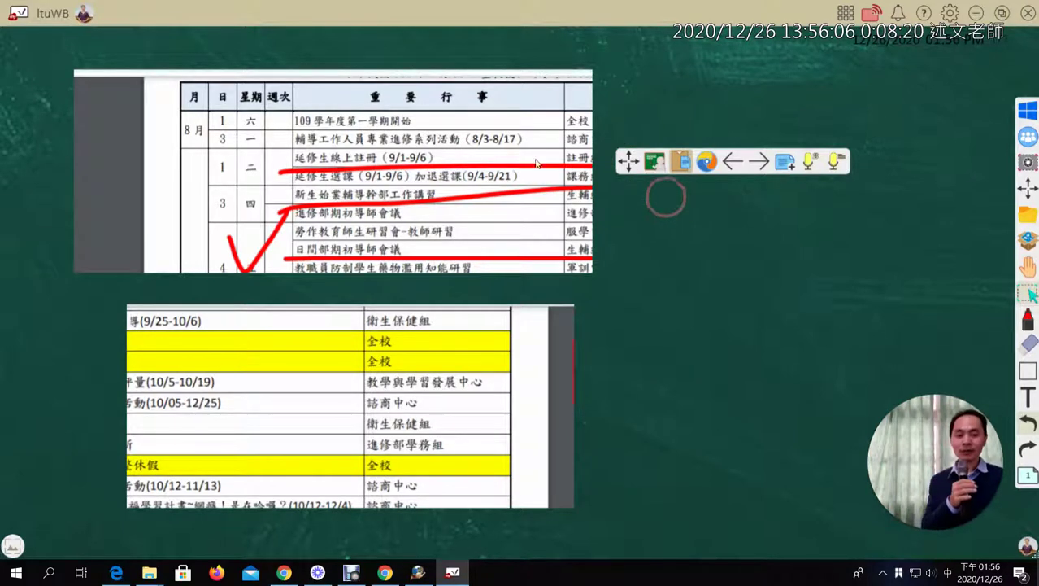
pyautogui.click(785, 162)
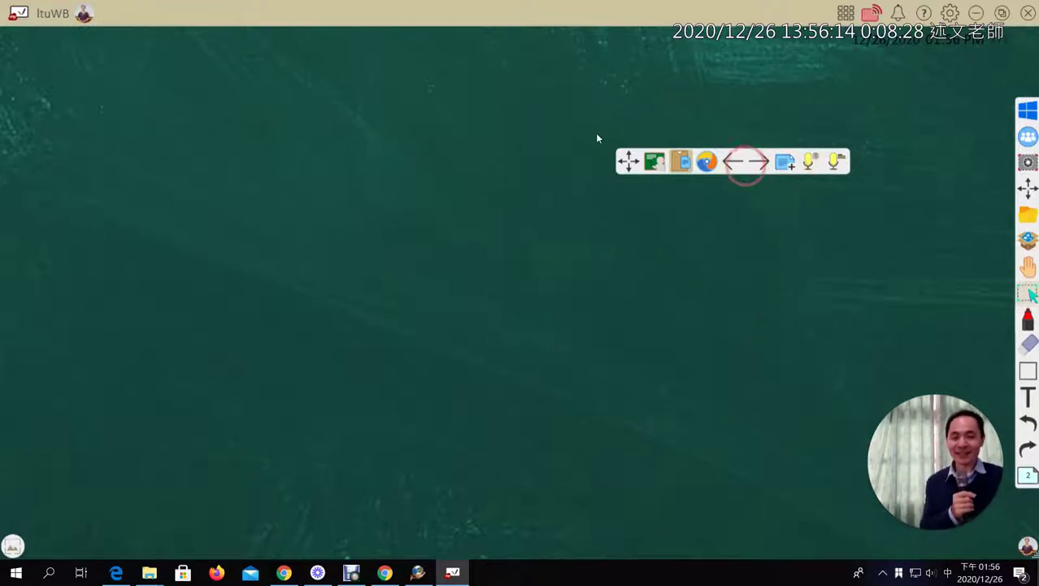
pyautogui.click(734, 161)
pyautogui.click(759, 161)
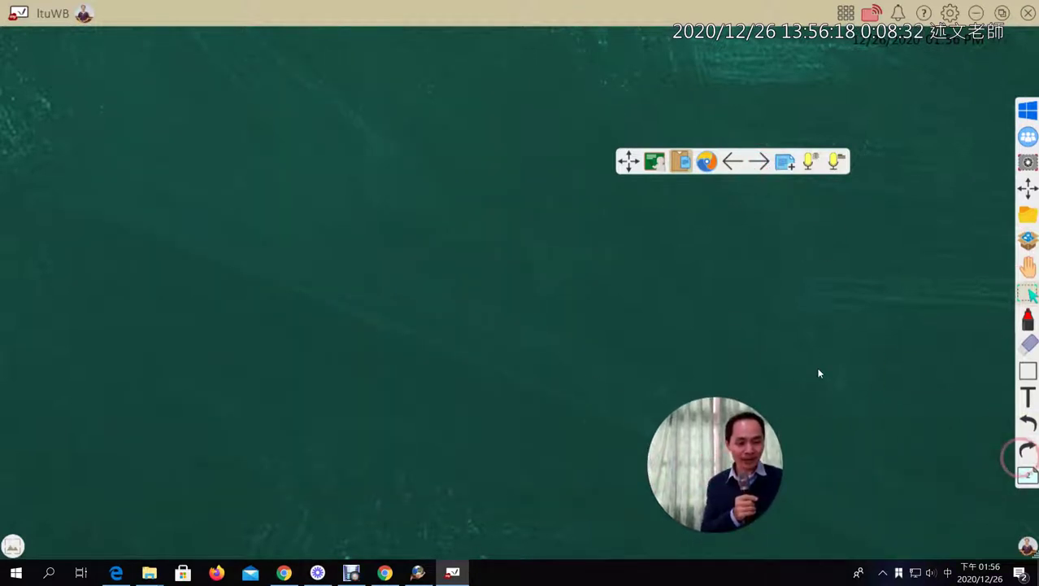
pyautogui.click(1028, 475)
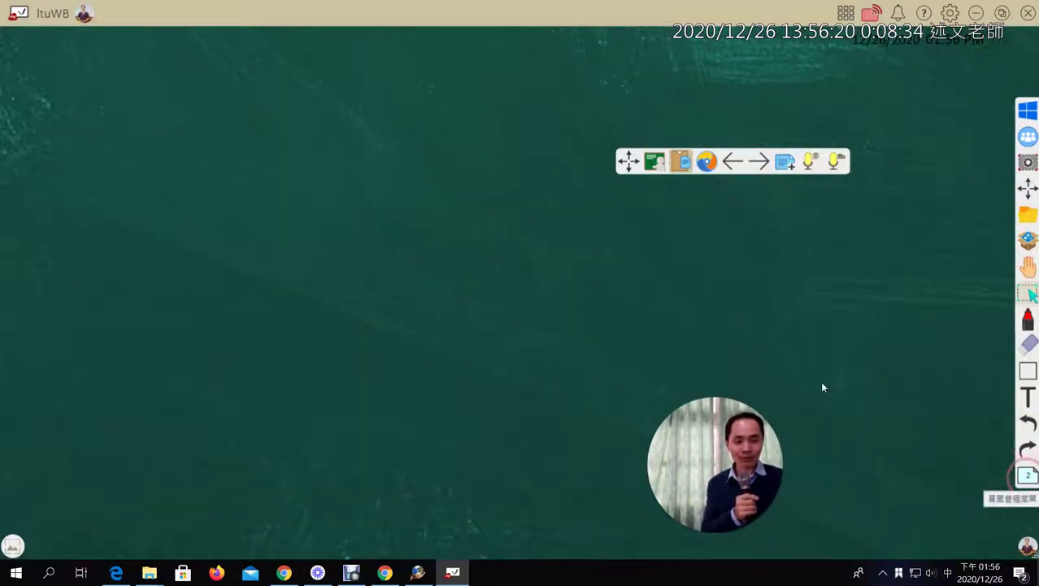
pyautogui.click(919, 275)
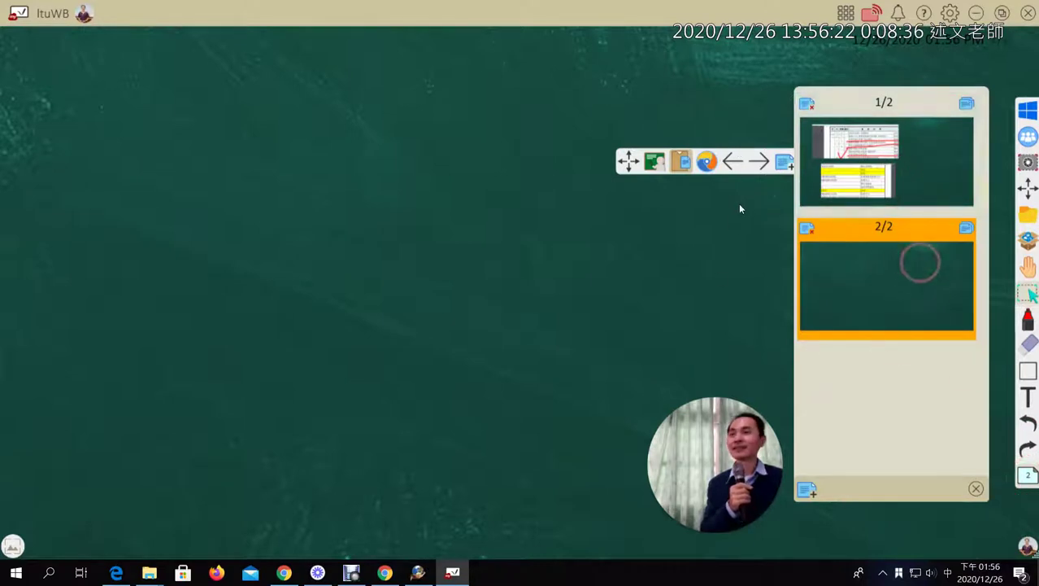
pyautogui.click(929, 293)
pyautogui.click(976, 488)
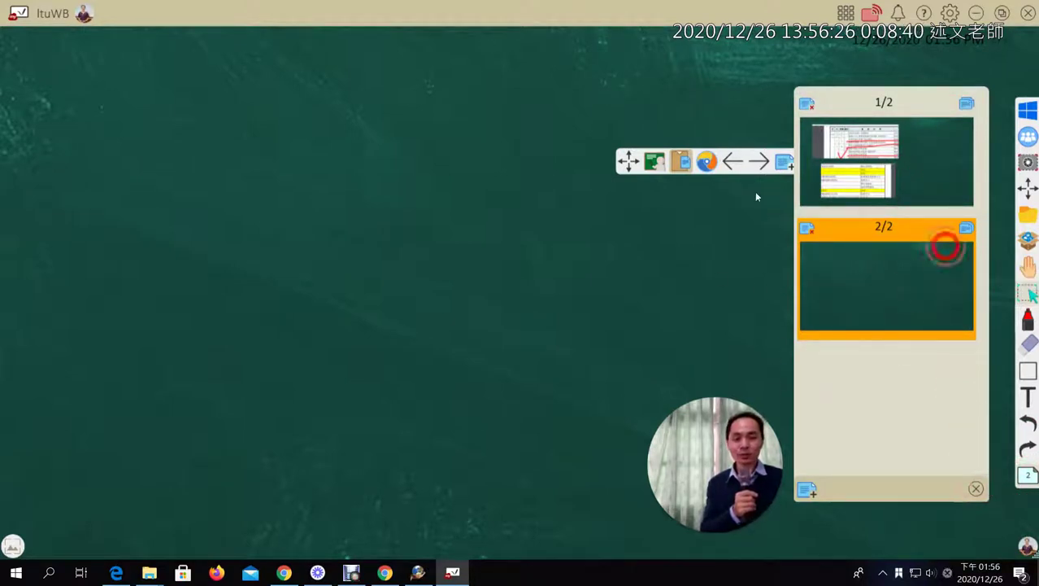
pyautogui.click(940, 174)
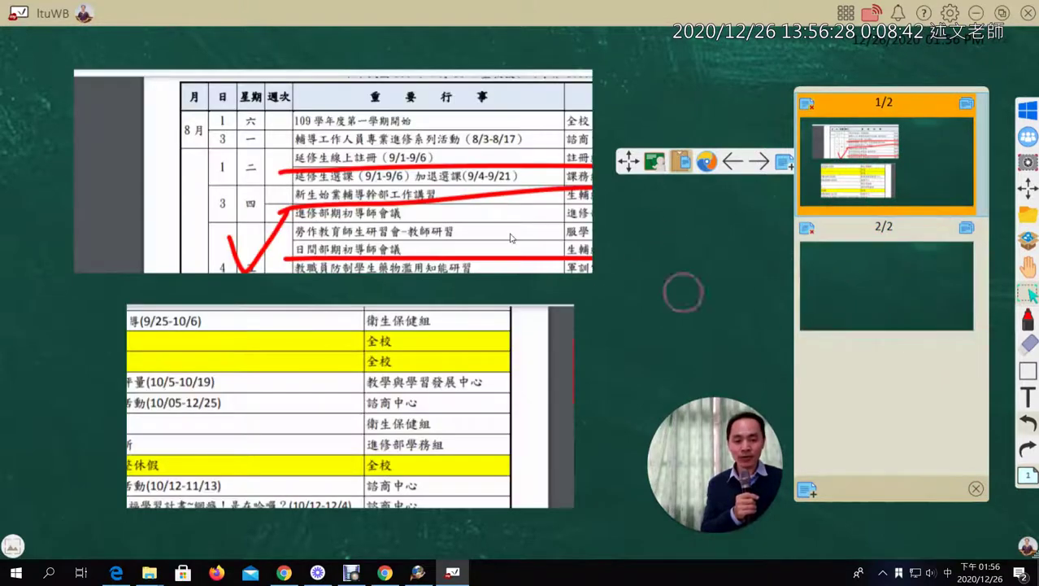
pyautogui.click(749, 226)
pyautogui.moveTo(439, 218); pyautogui.dragTo(514, 252)
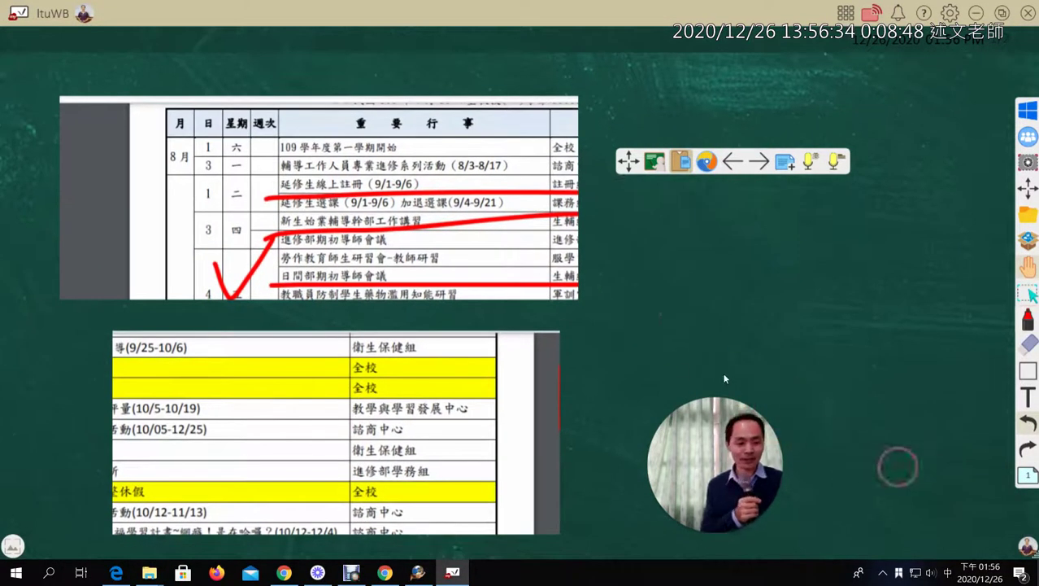
pyautogui.click(1026, 474)
pyautogui.click(894, 300)
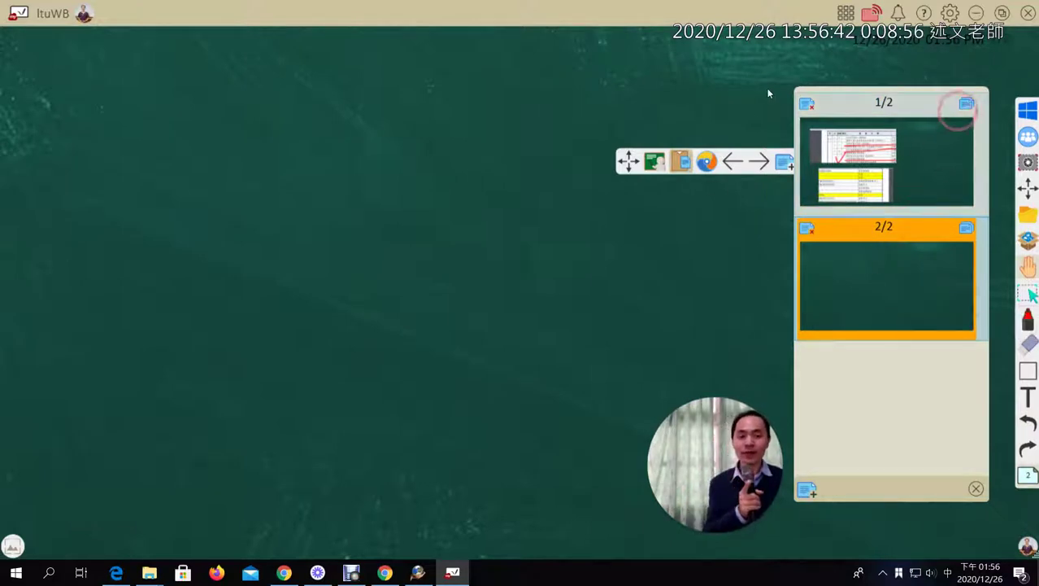
pyautogui.click(976, 488)
pyautogui.moveTo(628, 161); pyautogui.dragTo(210, 445)
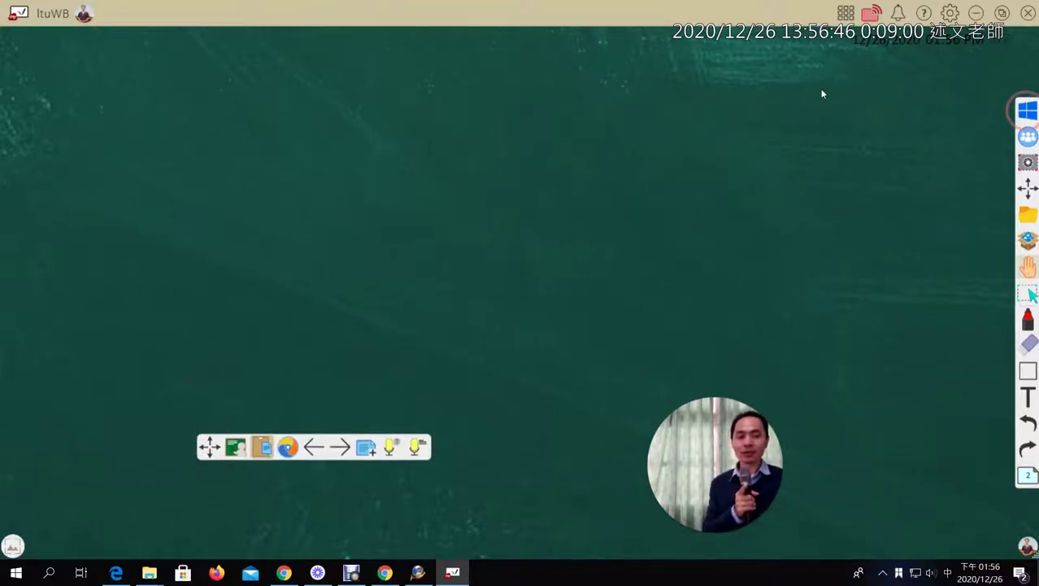
pyautogui.click(1027, 110)
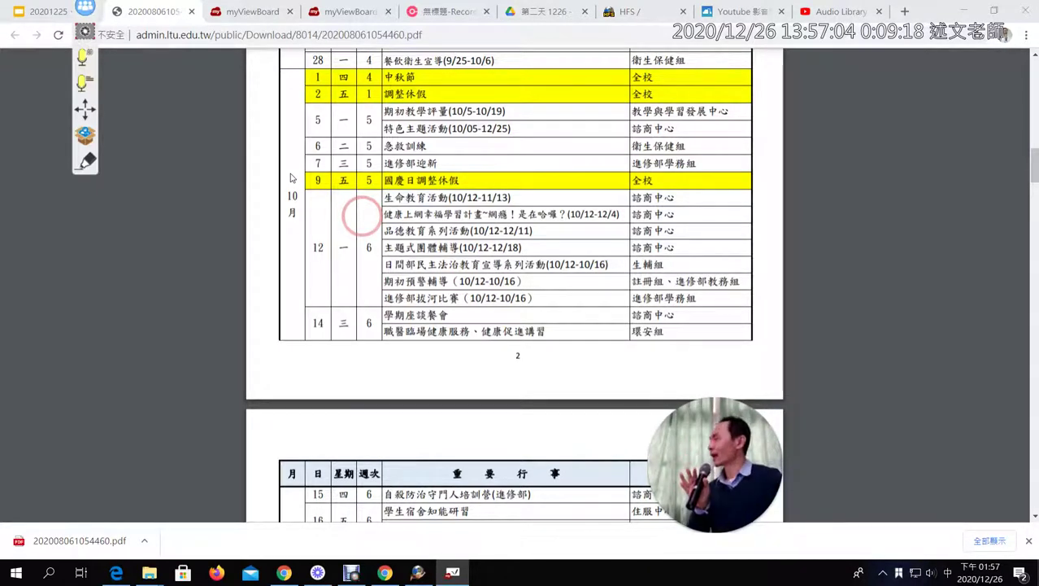
pyautogui.click(452, 573)
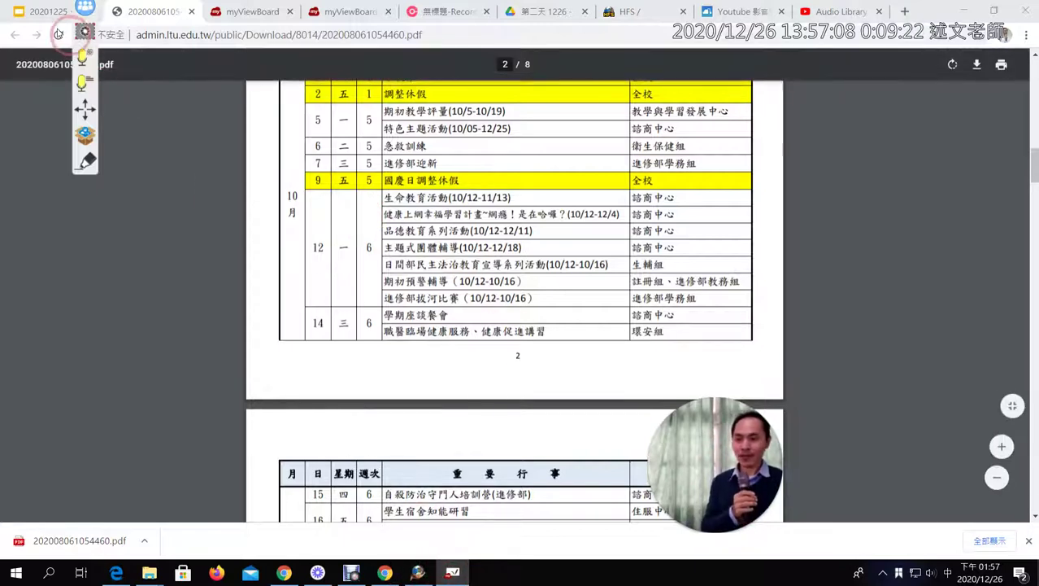
pyautogui.click(88, 8)
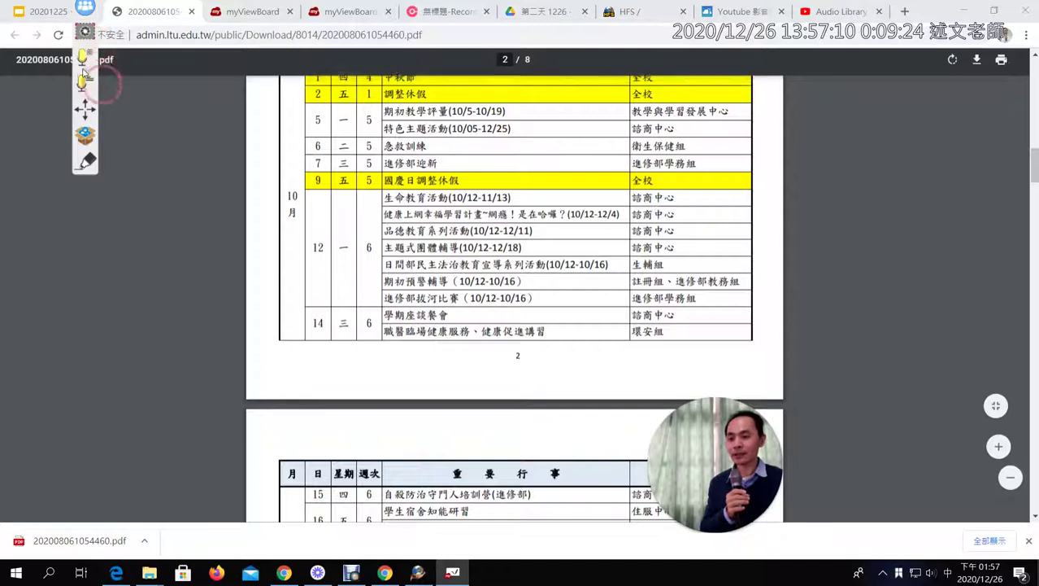
pyautogui.moveTo(85, 109); pyautogui.dragTo(77, 165)
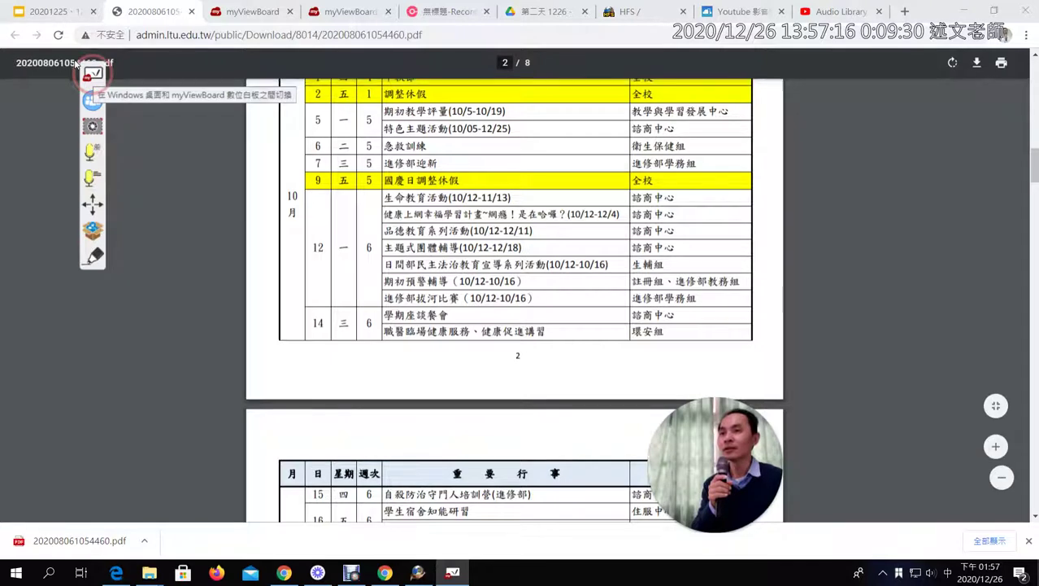
pyautogui.click(76, 63)
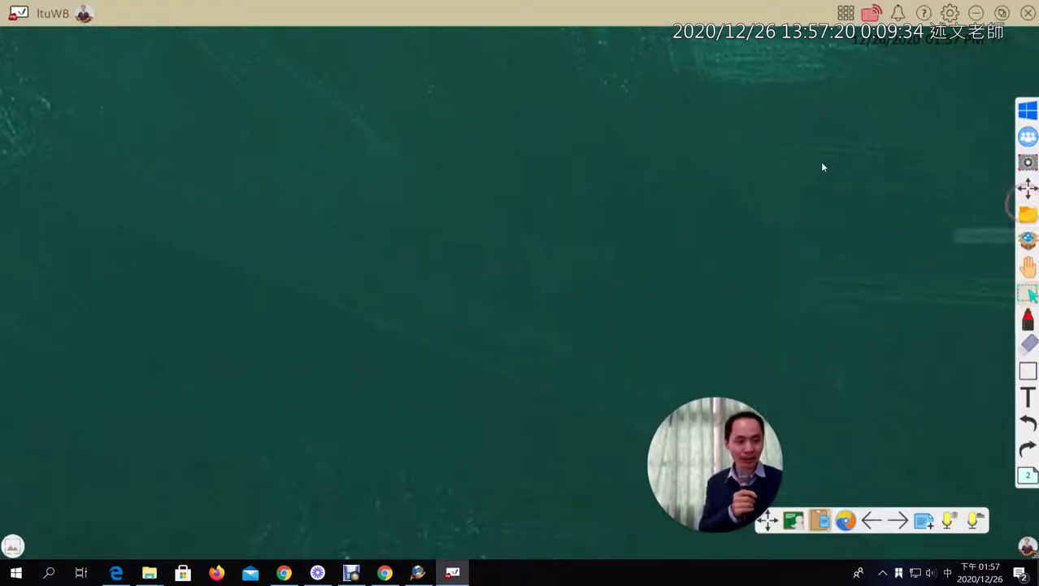
# Step: Open the Import panel and browse the local drive into the Downloads (下載) folder
pyautogui.moveTo(1028, 189)
pyautogui.mouseDown()
pyautogui.moveTo(331, 213)
pyautogui.moveTo(58, 244)
pyautogui.moveTo(895, 213)
pyautogui.moveTo(1006, 168)
pyautogui.moveTo(1013, 189)
pyautogui.mouseUp()
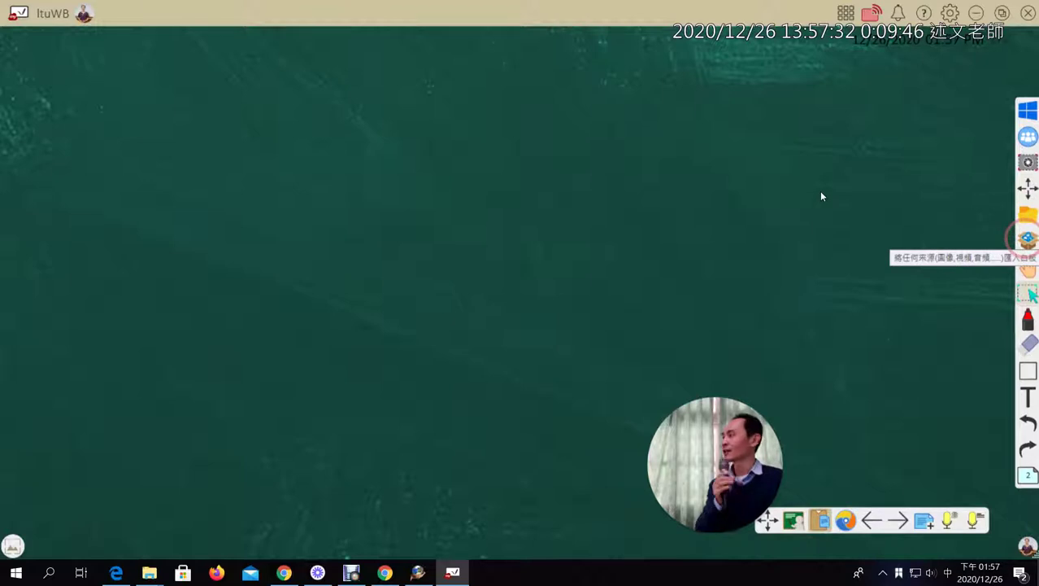
pyautogui.click(1027, 237)
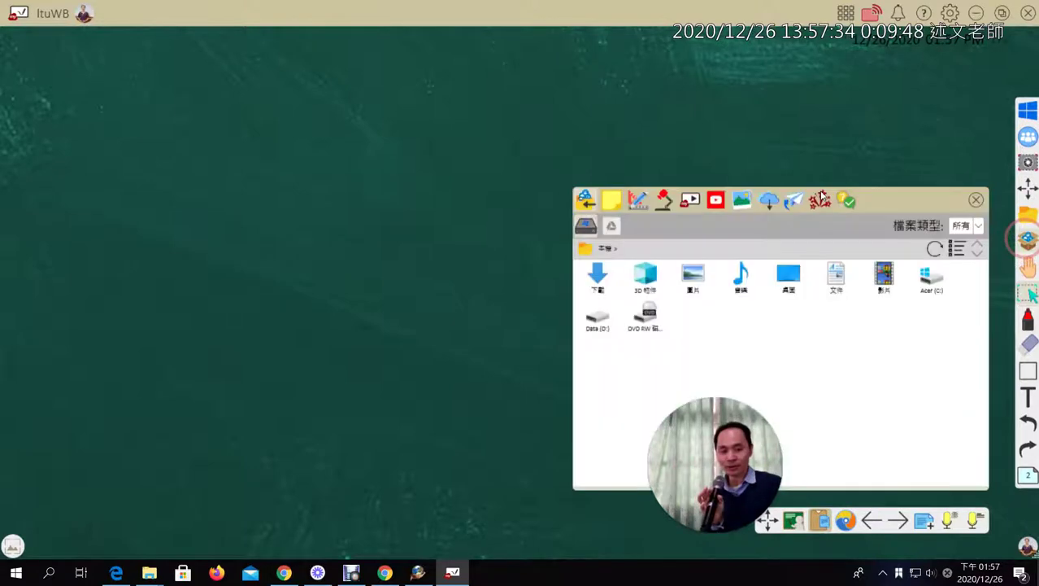
pyautogui.click(586, 225)
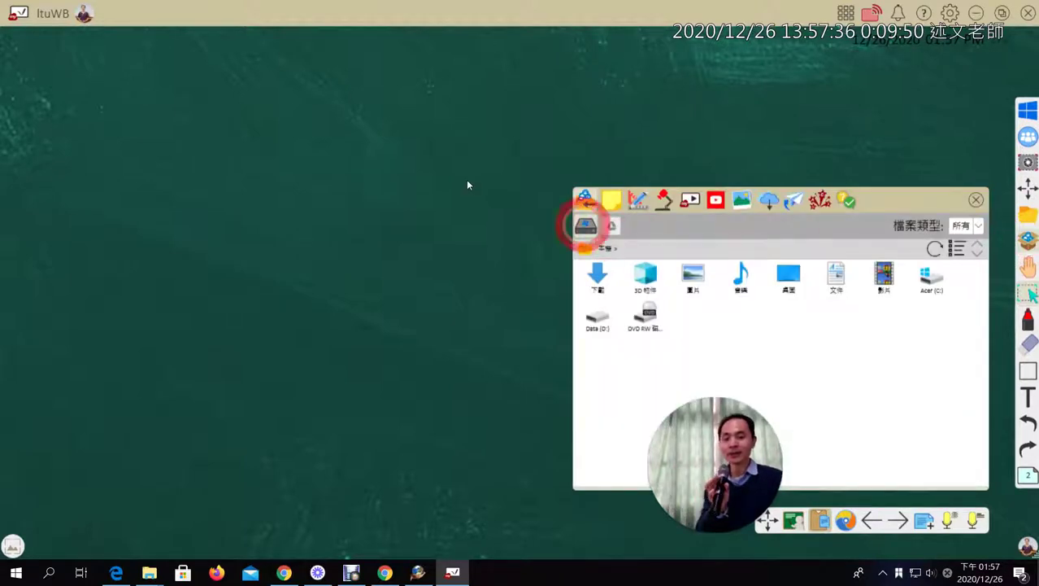
pyautogui.click(611, 225)
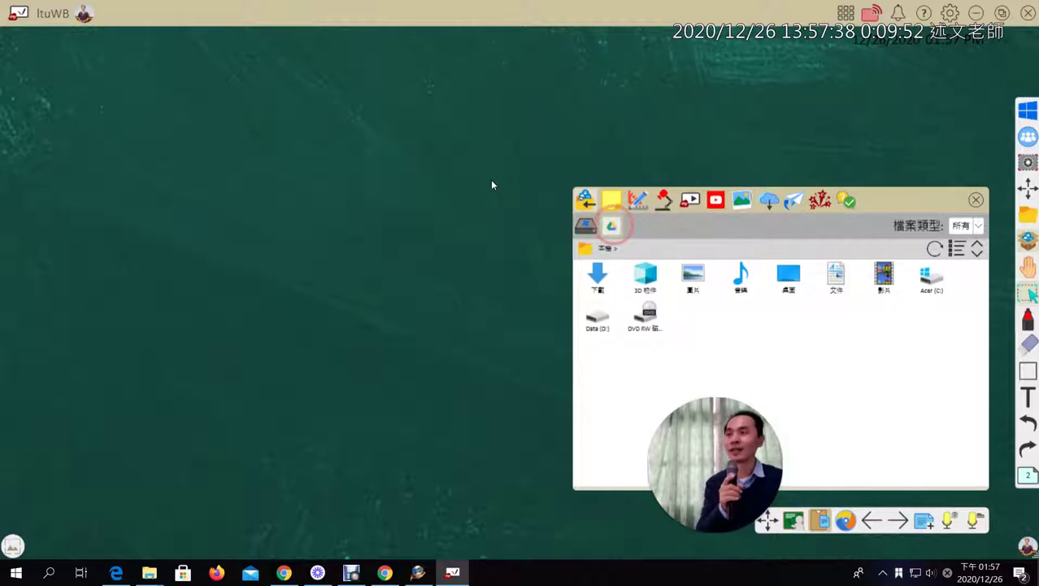
pyautogui.click(585, 226)
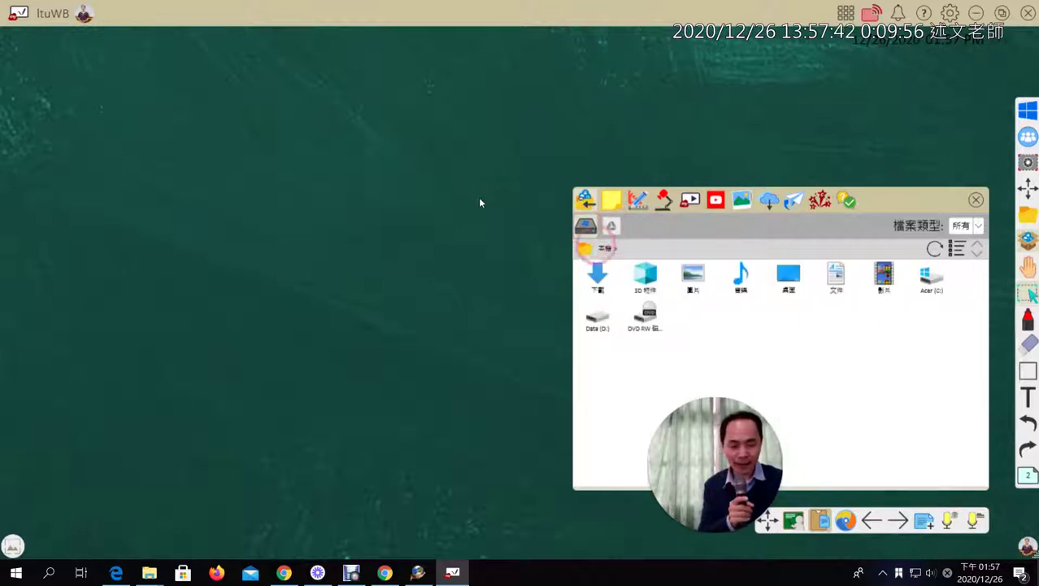
pyautogui.click(598, 278)
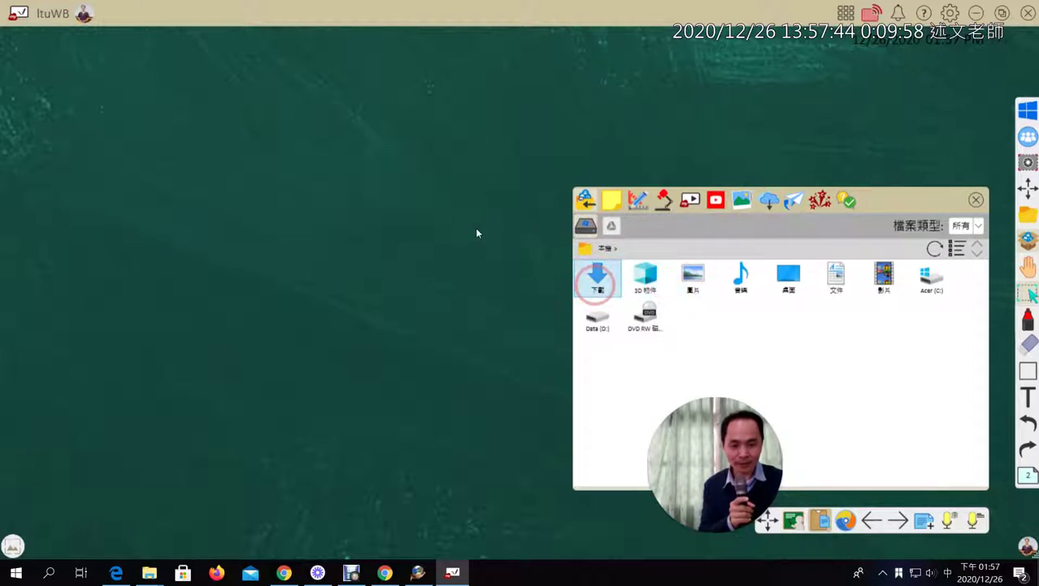
pyautogui.doubleClick(598, 278)
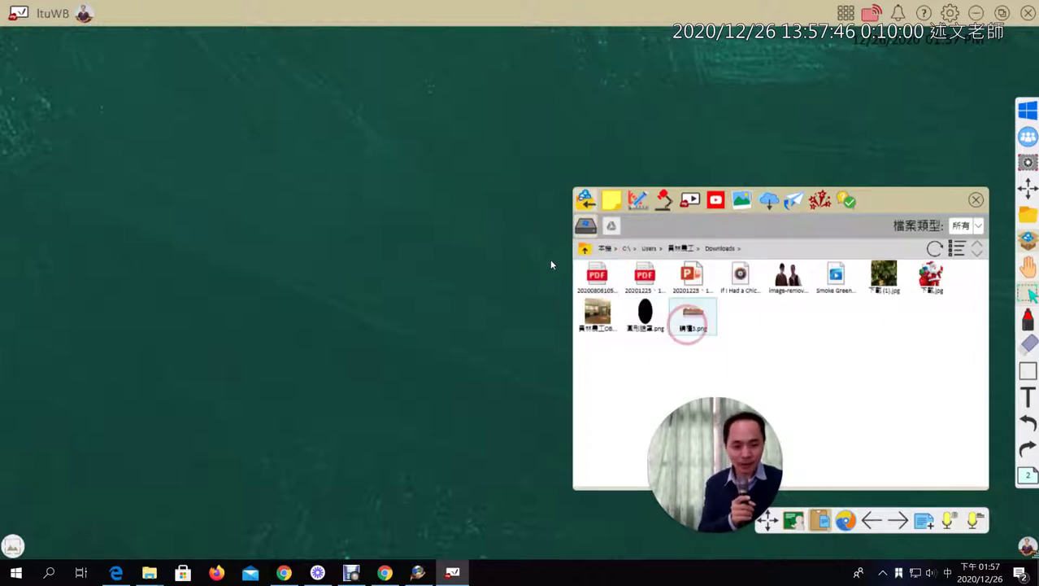
# Step: Check the full names of the calendar PDF and training slides, then minimize the Downloads window
pyautogui.click(645, 313)
pyautogui.click(645, 276)
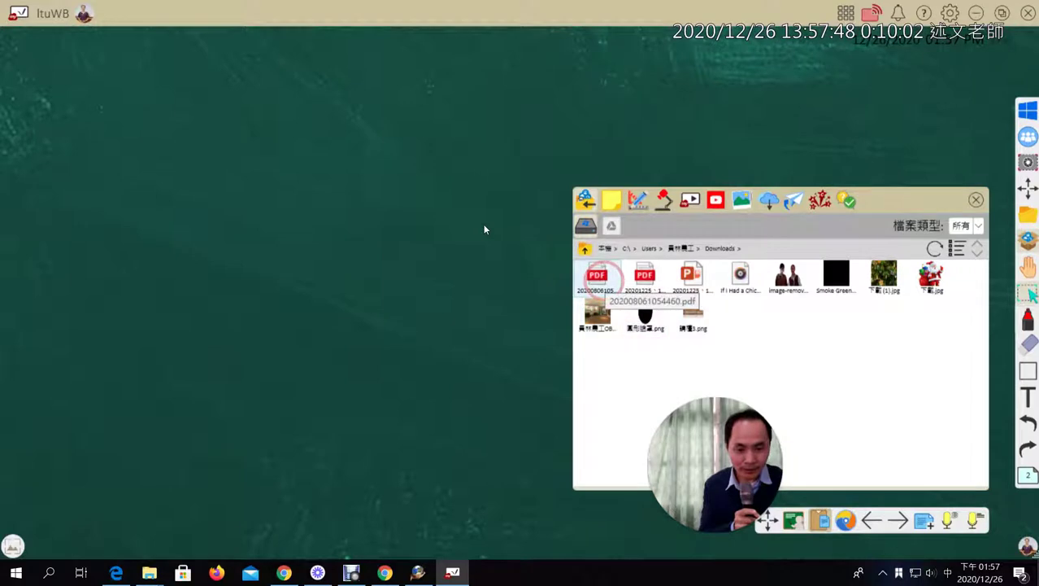
pyautogui.click(691, 276)
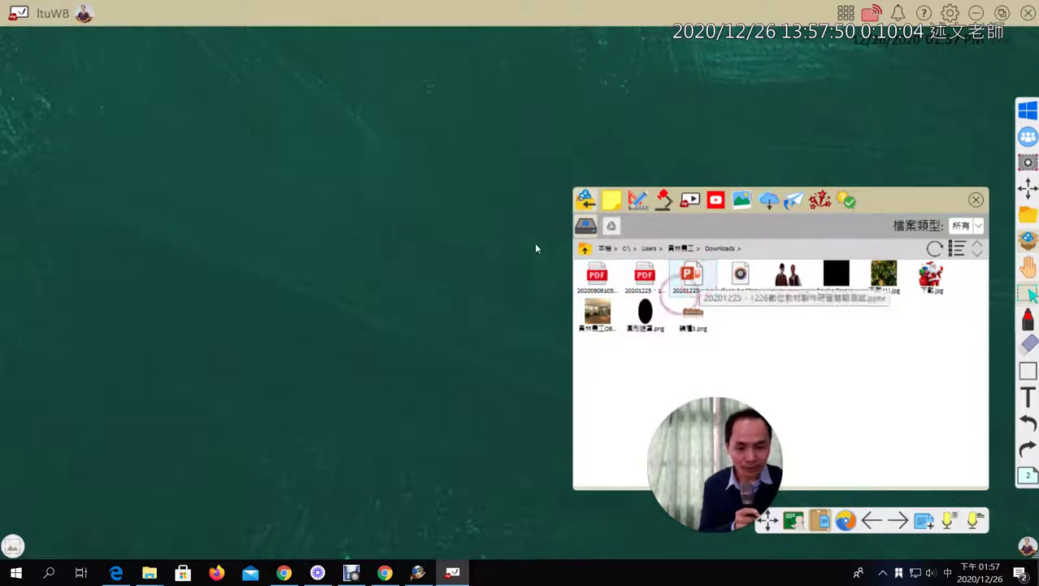
pyautogui.click(318, 572)
pyautogui.click(149, 571)
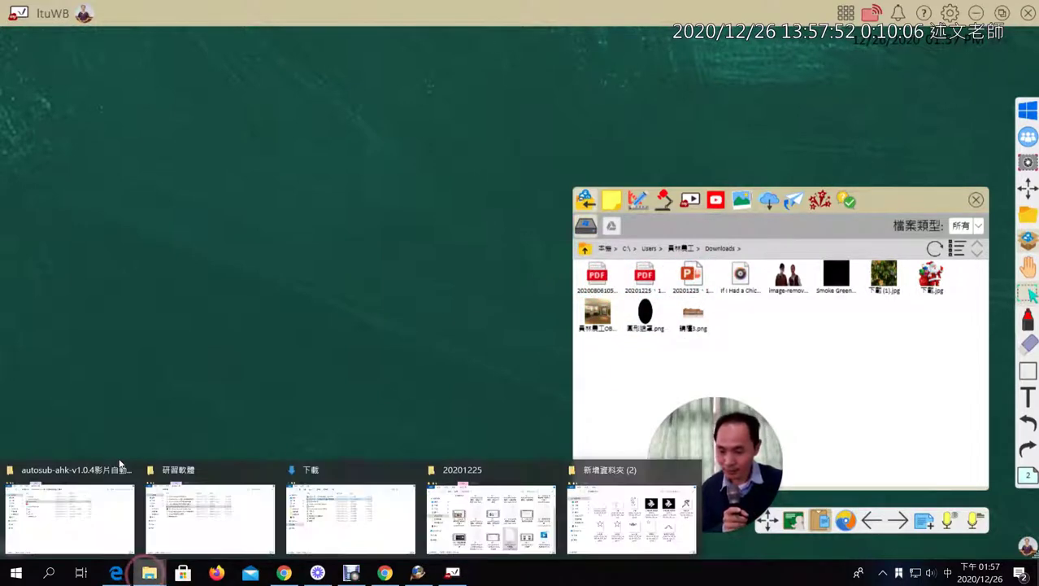
pyautogui.click(309, 532)
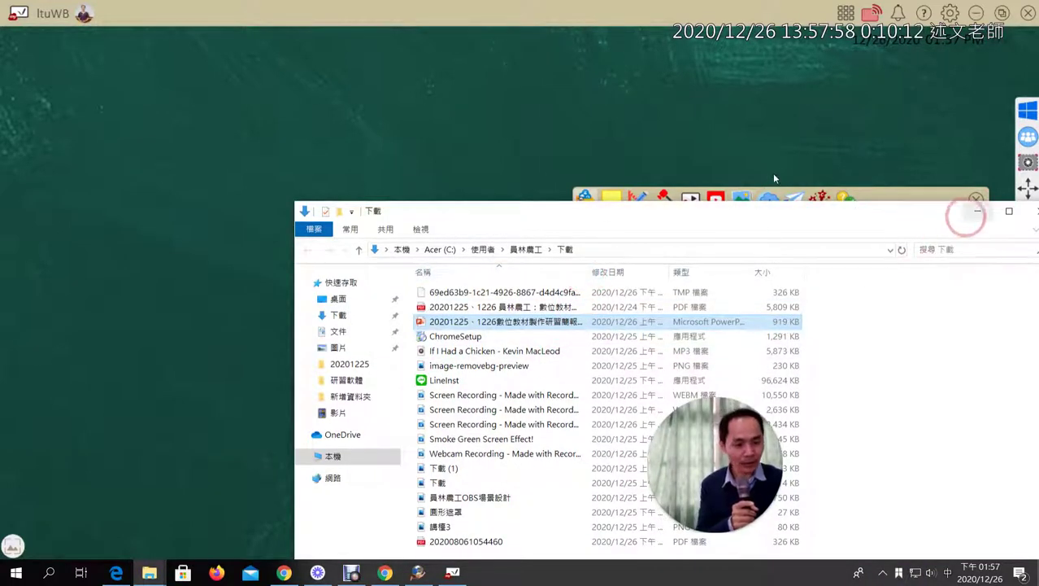
pyautogui.click(976, 212)
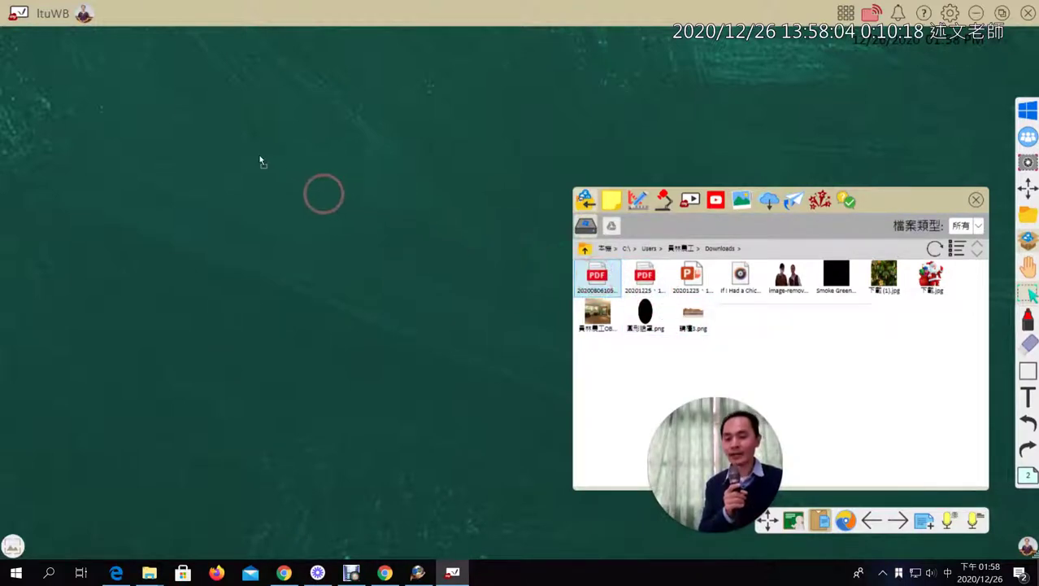
# Step: Place the school-calendar PDF on the board and jump to page 3 via the page list
pyautogui.moveTo(259, 156); pyautogui.dragTo(262, 157)
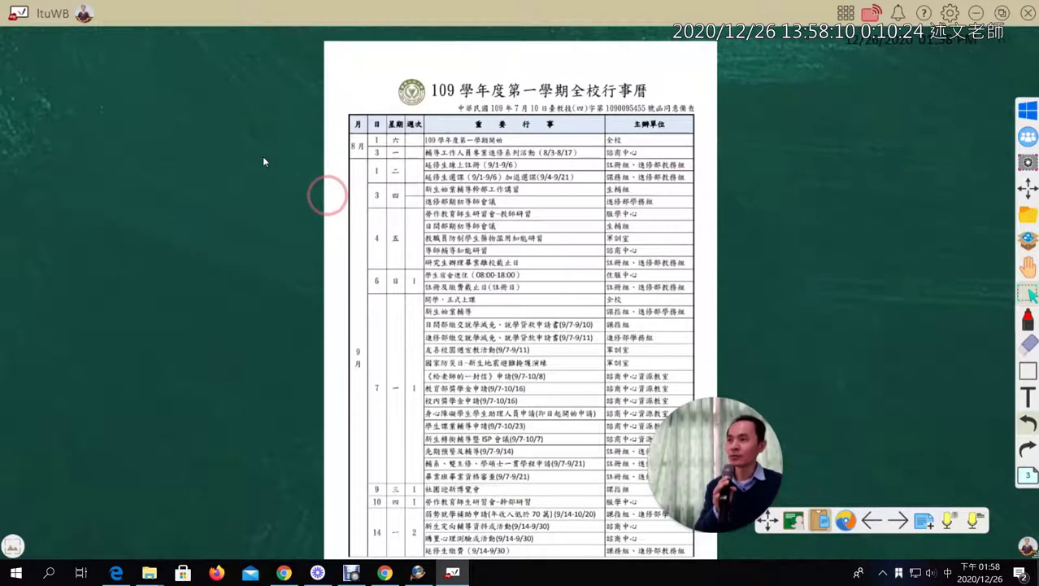
pyautogui.click(1028, 475)
pyautogui.scroll(-6, 964, 348)
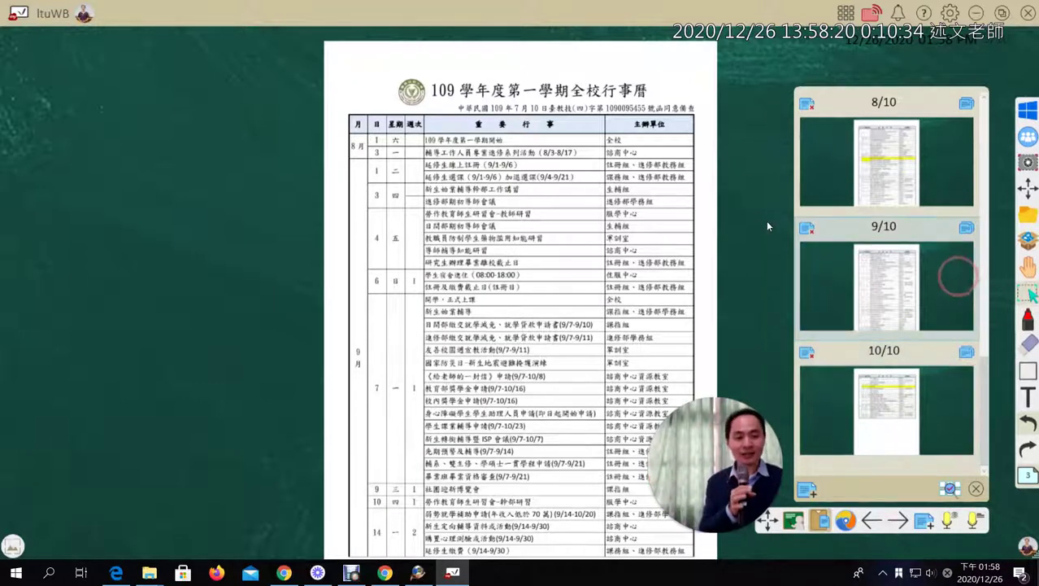
pyautogui.scroll(6, 959, 277)
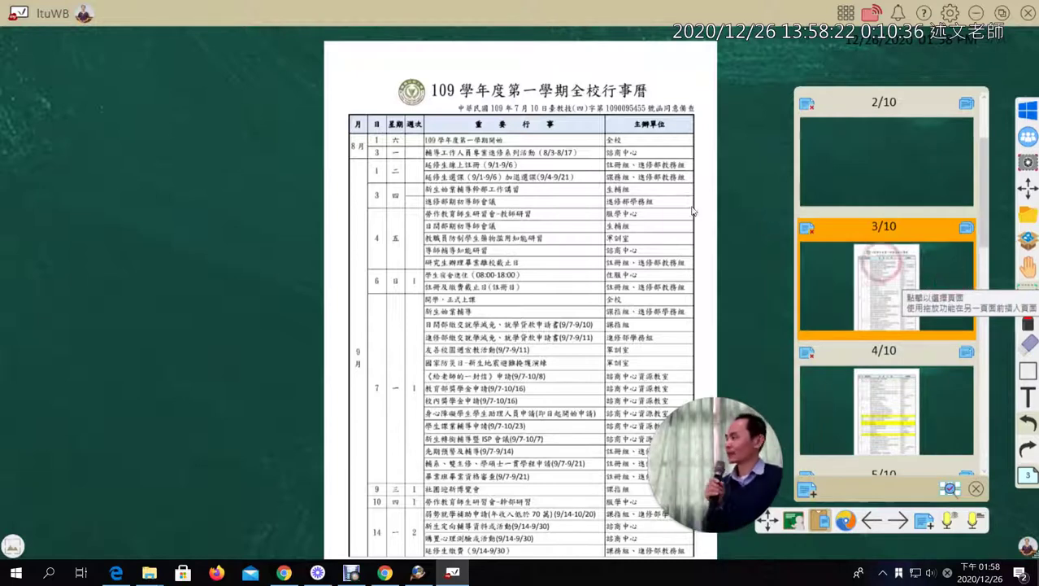
pyautogui.click(892, 292)
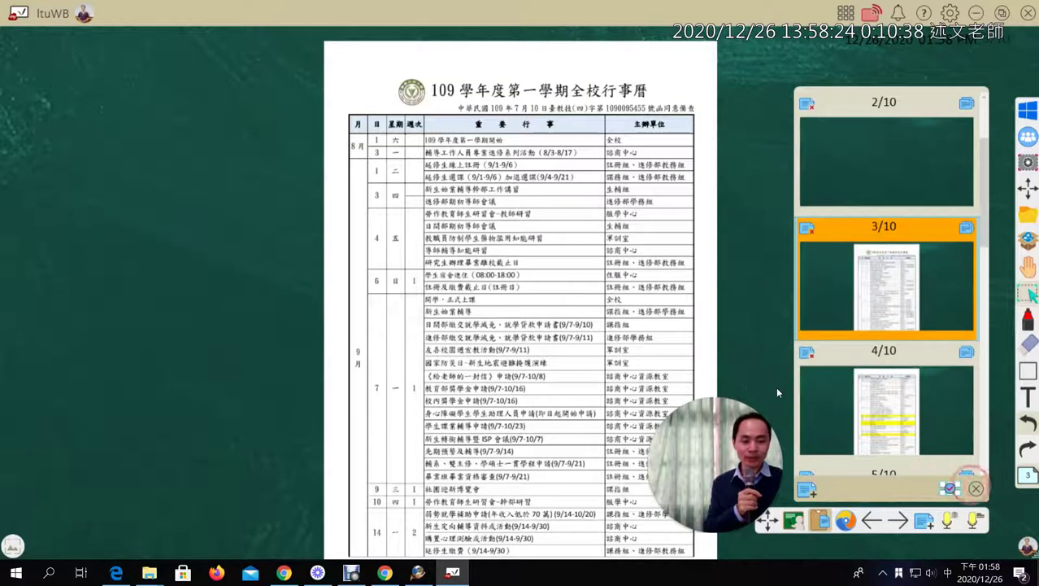
pyautogui.click(975, 488)
pyautogui.moveTo(686, 488); pyautogui.dragTo(622, 479)
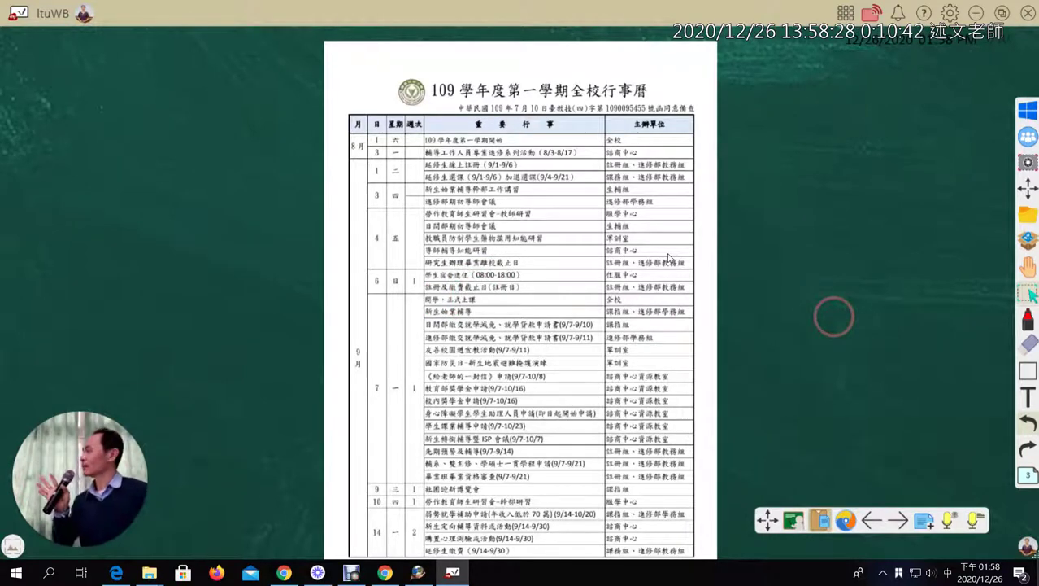
# Step: Zoom in and pan to show the 109 學年度第一學期全校行事曆 title header
pyautogui.click(521, 237)
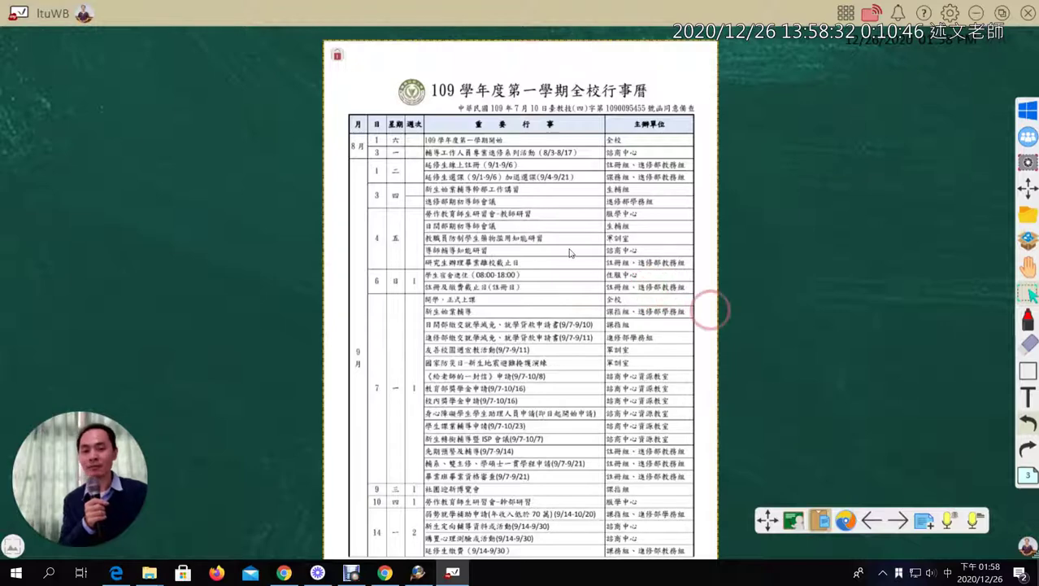
pyautogui.click(760, 312)
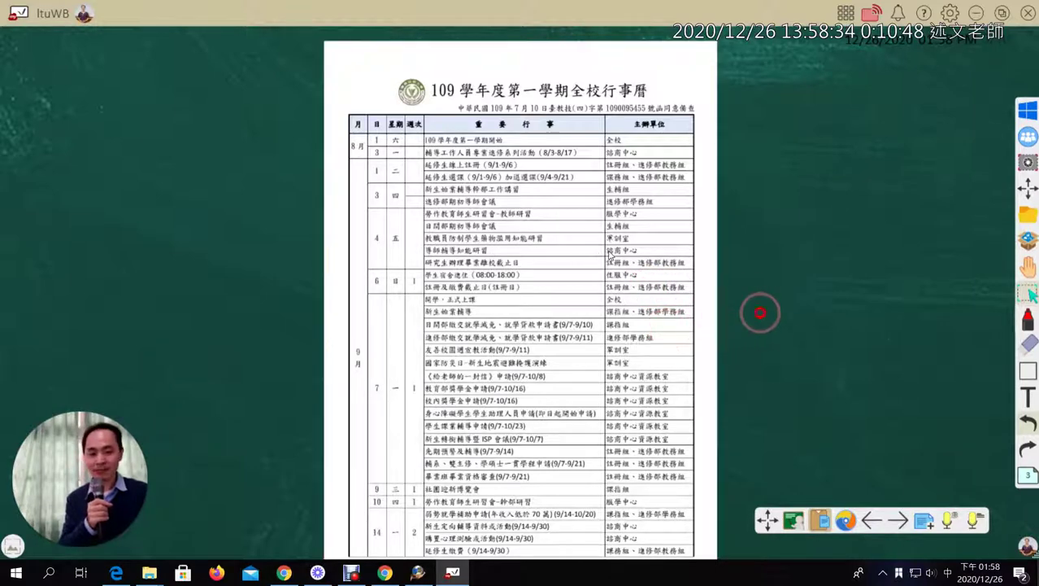
pyautogui.scroll(3, 610, 255)
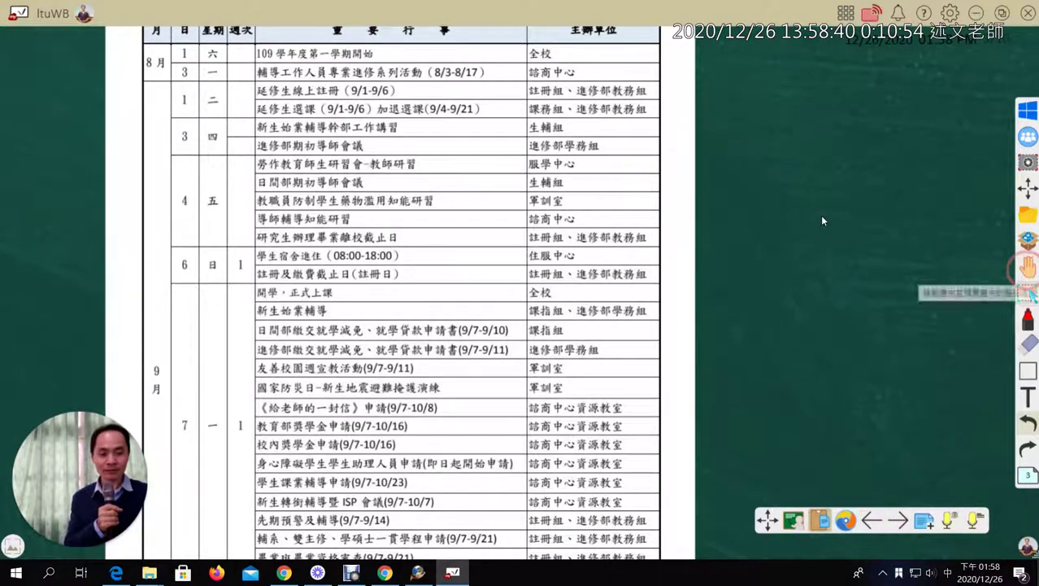
pyautogui.moveTo(589, 126); pyautogui.dragTo(591, 213)
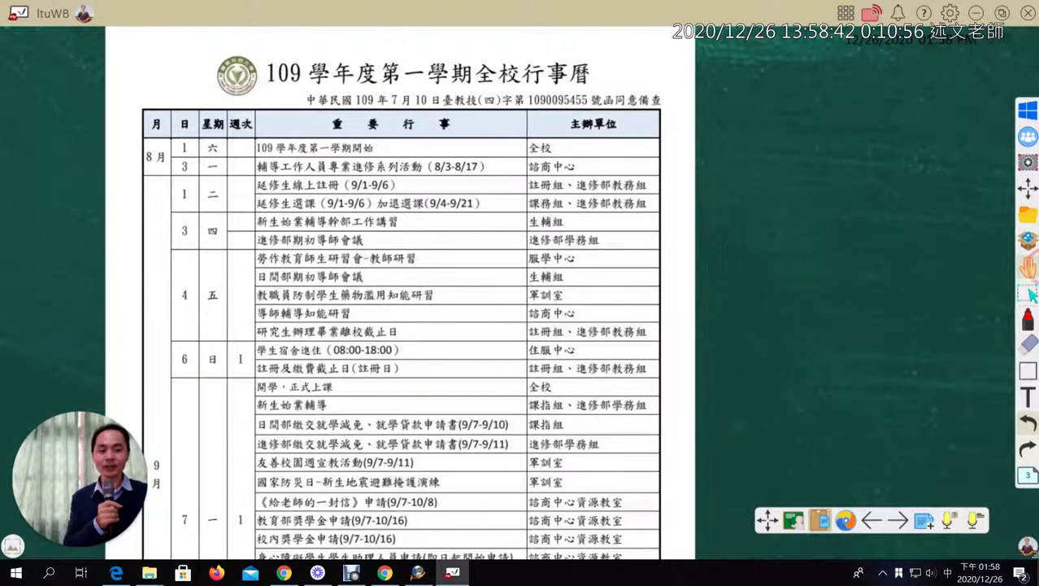
# Step: Underline the 課務組、進修部教務組 cell in red, redrawing a hooked stroke straighter
pyautogui.click(1028, 319)
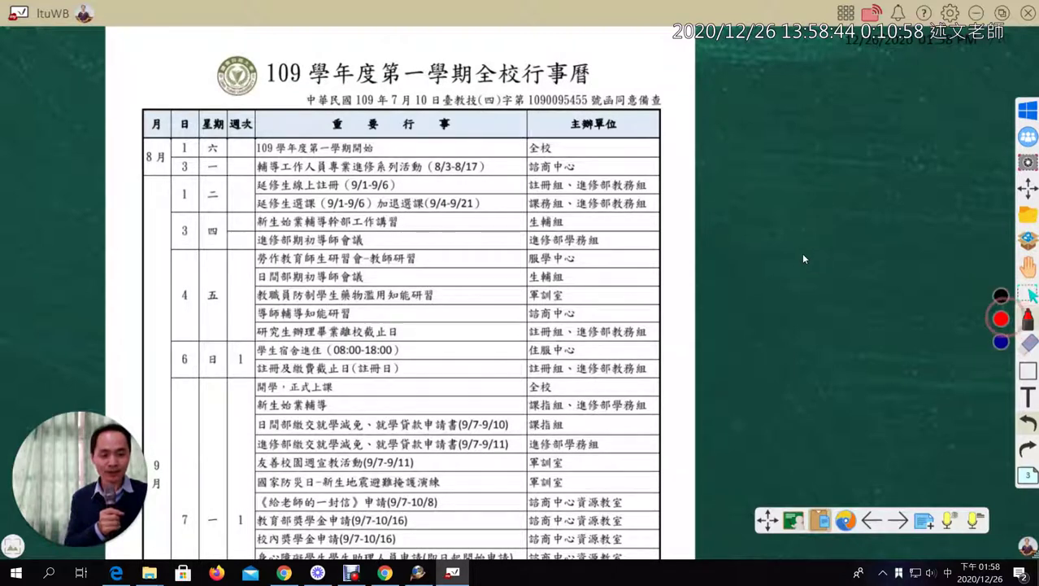
pyautogui.moveTo(504, 209); pyautogui.dragTo(656, 210)
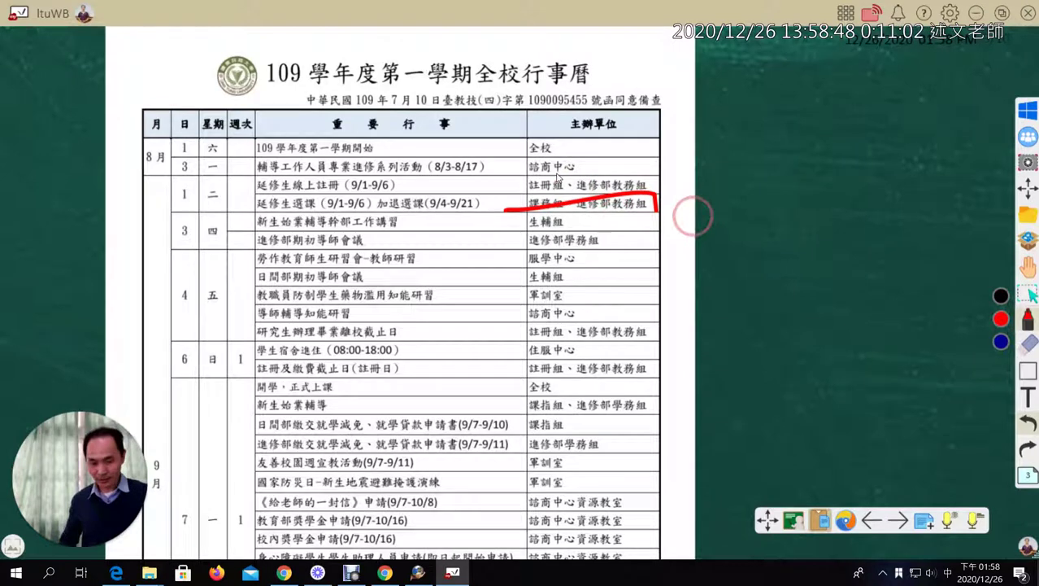
pyautogui.click(1028, 423)
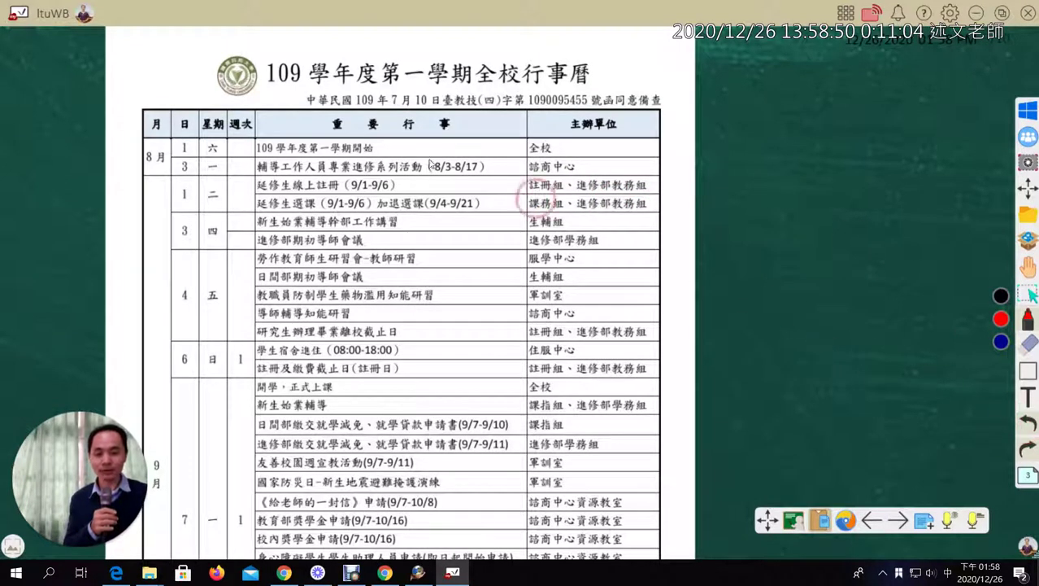
pyautogui.moveTo(523, 213); pyautogui.dragTo(646, 213)
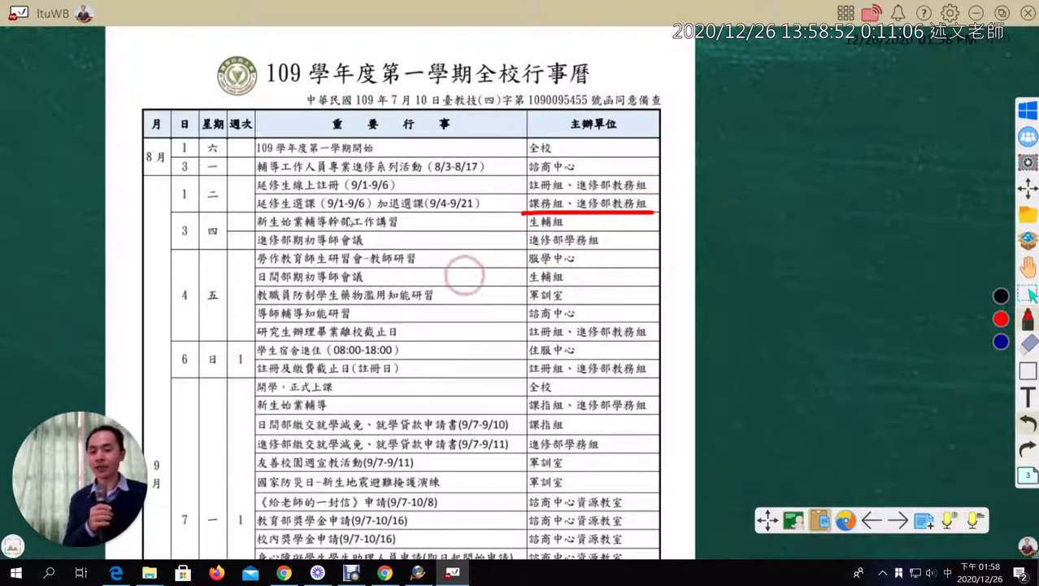
# Step: Add red curves by the 延修生 rows, underline the 軍訓室 and 友善校園 rows, then pan down
pyautogui.moveTo(248, 208)
pyautogui.mouseDown()
pyautogui.moveTo(253, 219)
pyautogui.moveTo(266, 184)
pyautogui.mouseUp()
pyautogui.moveTo(259, 272); pyautogui.dragTo(218, 299)
pyautogui.moveTo(506, 310); pyautogui.dragTo(675, 310)
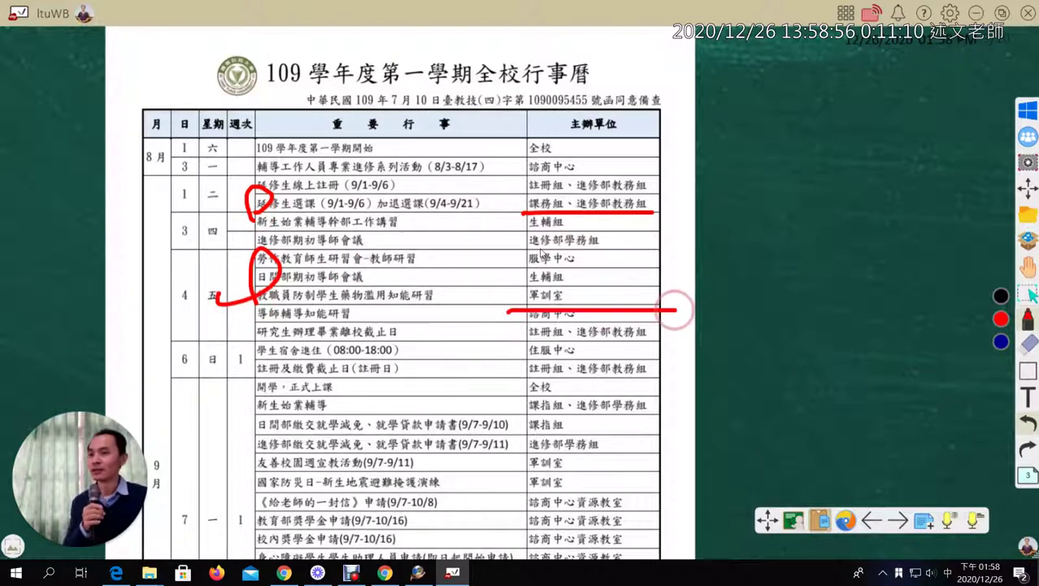
pyautogui.moveTo(205, 478); pyautogui.dragTo(357, 480)
pyautogui.moveTo(520, 491); pyautogui.dragTo(614, 495)
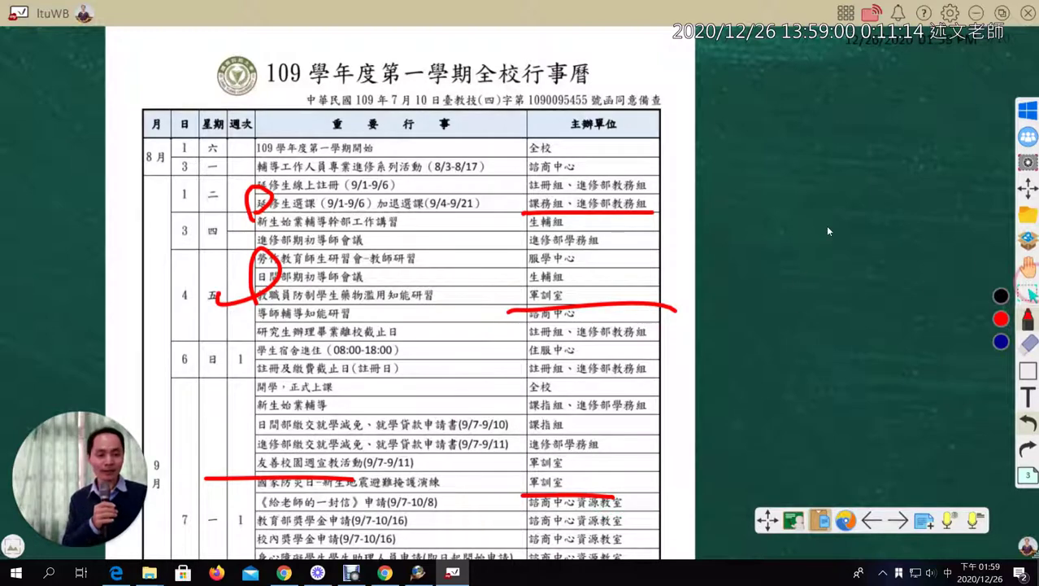
pyautogui.click(1028, 268)
pyautogui.moveTo(730, 411)
pyautogui.mouseDown()
pyautogui.moveTo(730, 146)
pyautogui.moveTo(750, 137)
pyautogui.mouseUp()
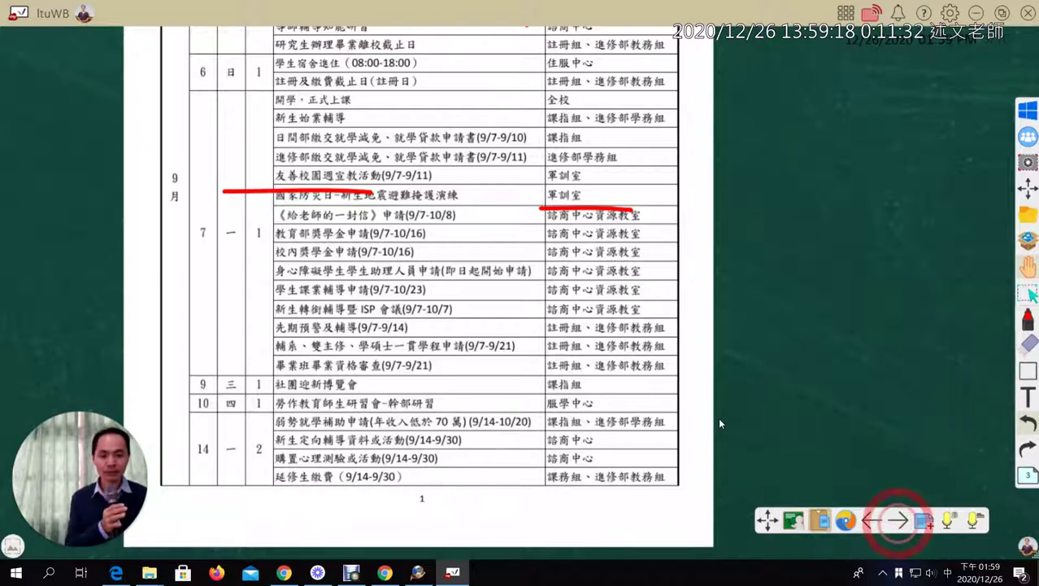
# Step: On the next page, tick the 9/26 holiday row in red, undoing a stray underline
pyautogui.click(898, 519)
pyautogui.scroll(2, 486, 326)
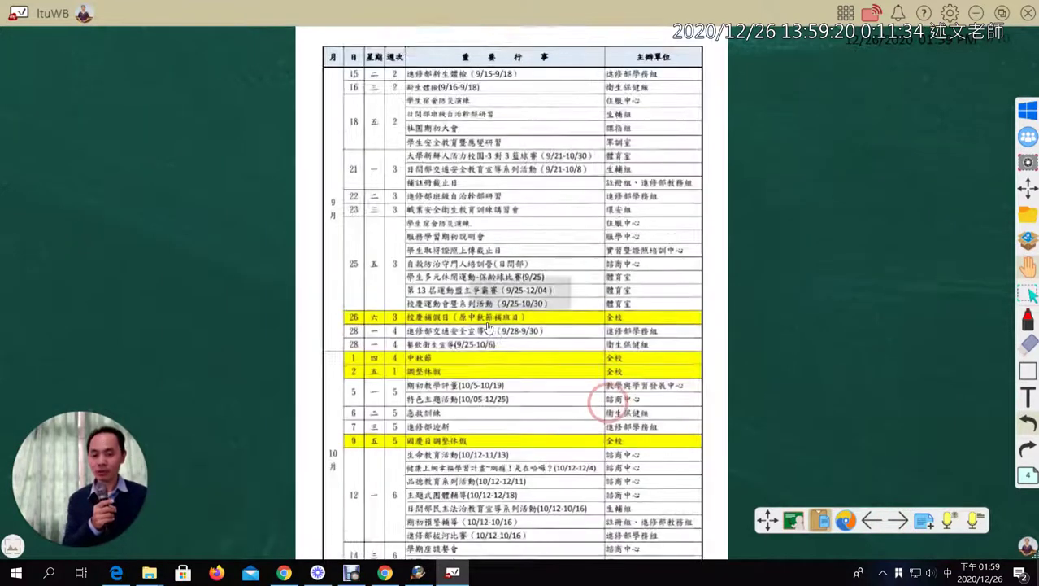
pyautogui.scroll(1, 502, 329)
pyautogui.moveTo(699, 285); pyautogui.dragTo(657, 373)
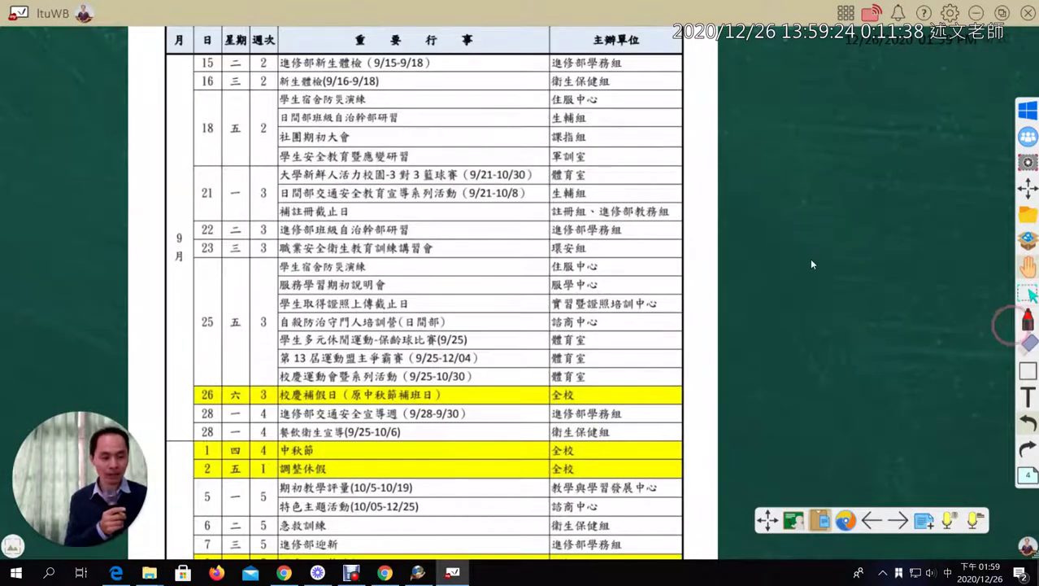
pyautogui.click(1028, 319)
pyautogui.moveTo(254, 372)
pyautogui.mouseDown()
pyautogui.moveTo(265, 399)
pyautogui.moveTo(288, 342)
pyautogui.mouseUp()
pyautogui.moveTo(187, 403); pyautogui.dragTo(702, 433)
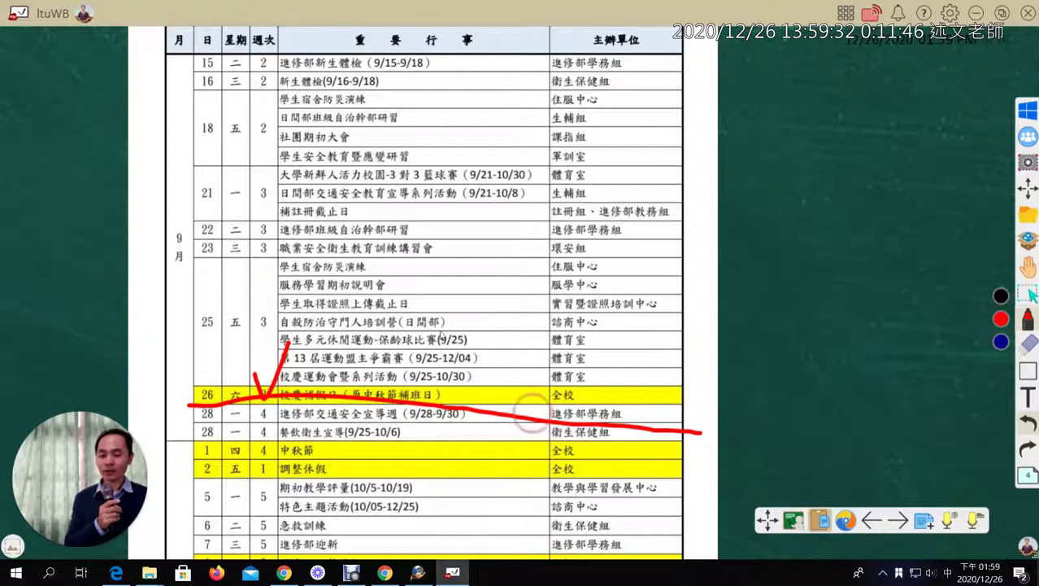
pyautogui.click(1028, 423)
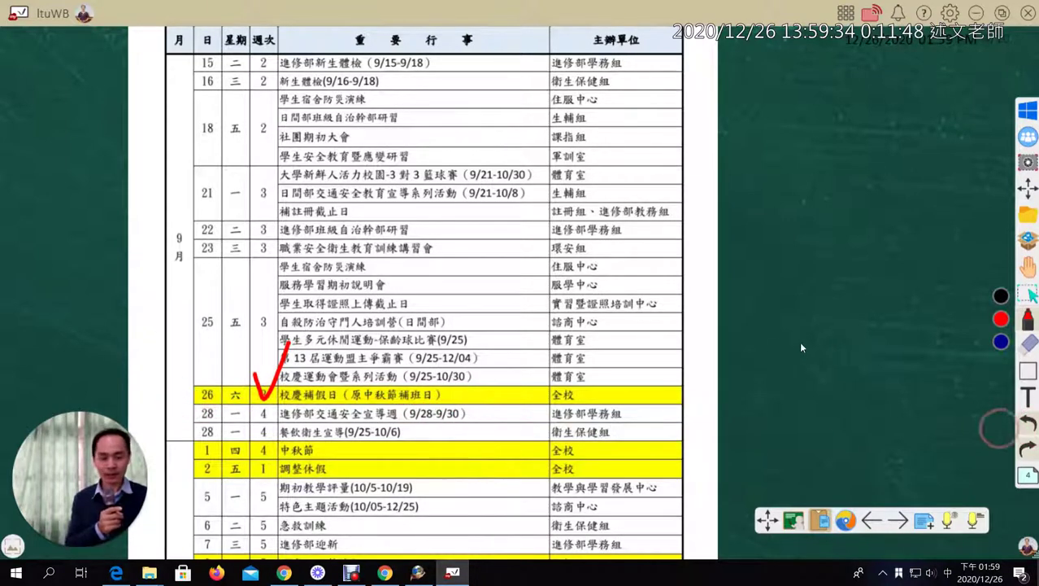
# Step: Draw a rectangle around the 26 holiday row, then go to the October–November page
pyautogui.click(1025, 370)
pyautogui.click(1001, 349)
pyautogui.moveTo(228, 378)
pyautogui.mouseDown()
pyautogui.moveTo(259, 407)
pyautogui.moveTo(714, 418)
pyautogui.moveTo(709, 409)
pyautogui.mouseUp()
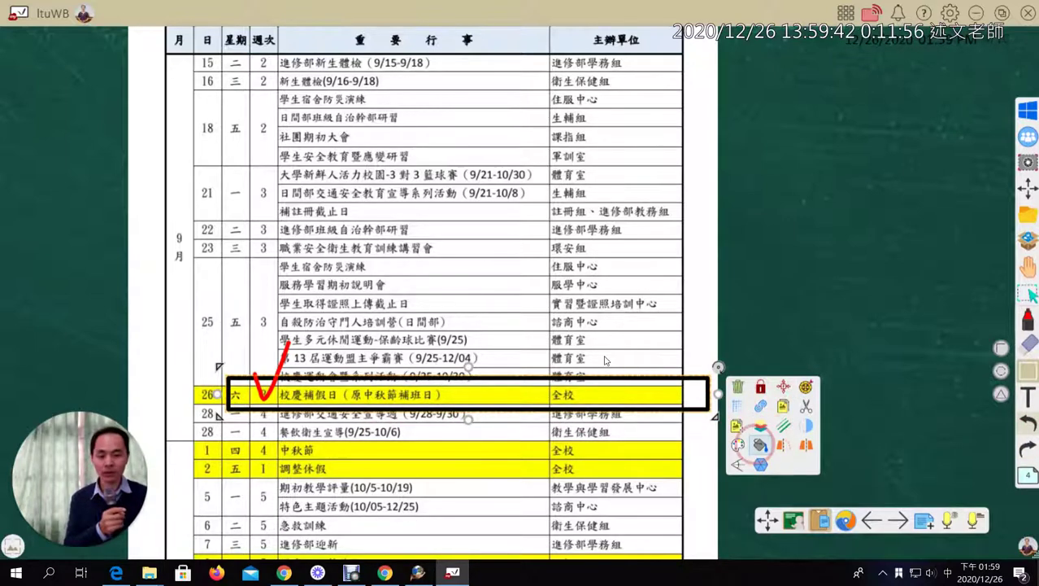
pyautogui.click(662, 286)
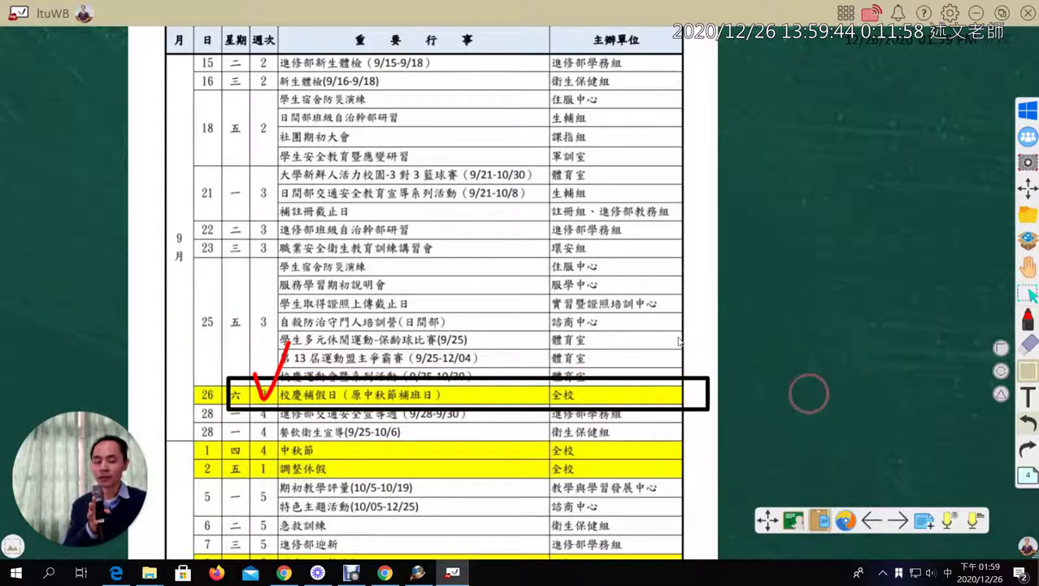
pyautogui.press('pagedown')
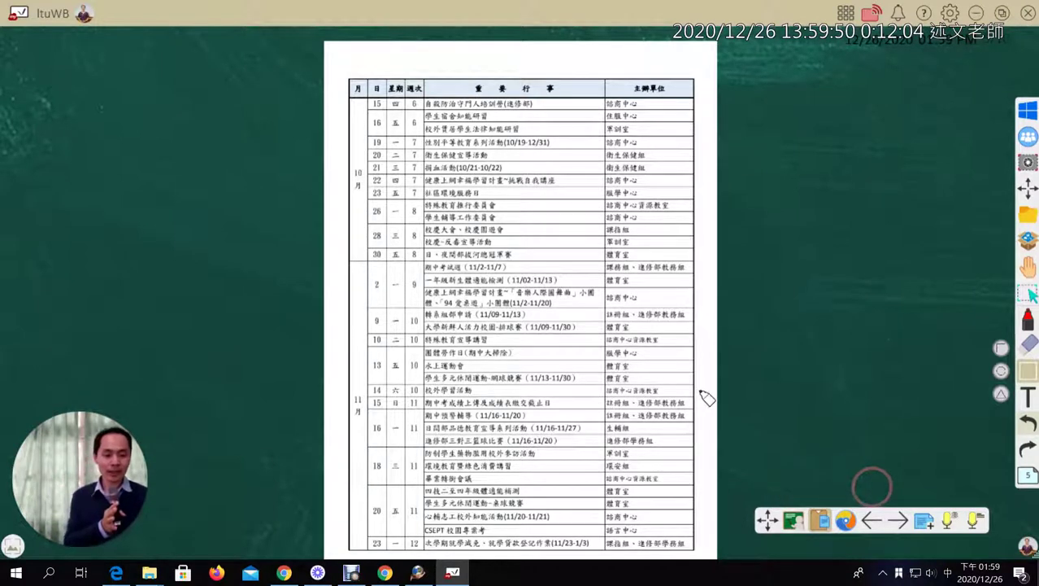
# Step: Jump back to page 3/10 from the thumbnails and pan up to the calendar title
pyautogui.click(1028, 474)
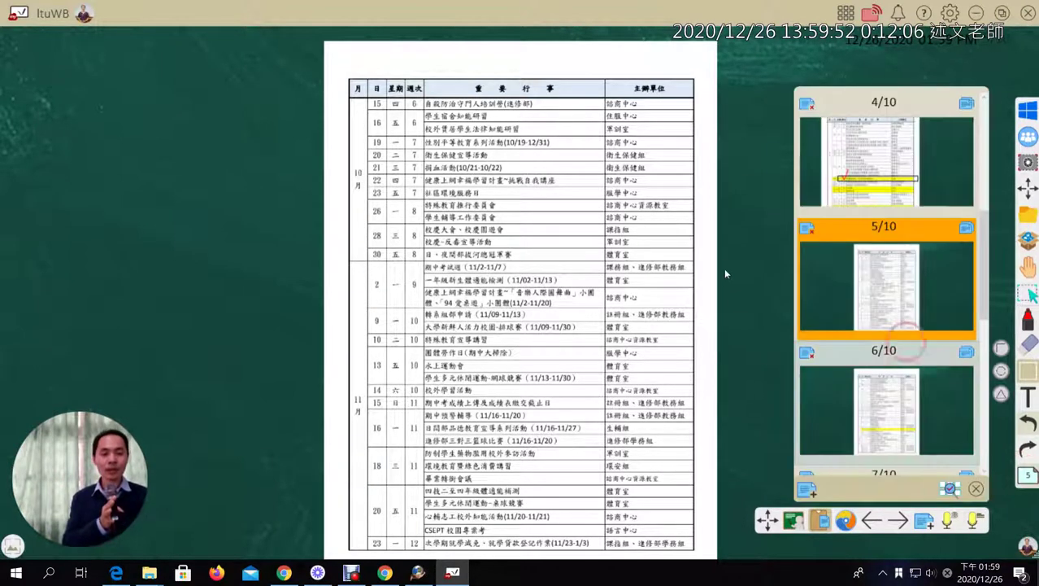
pyautogui.scroll(3, 894, 342)
pyautogui.click(874, 415)
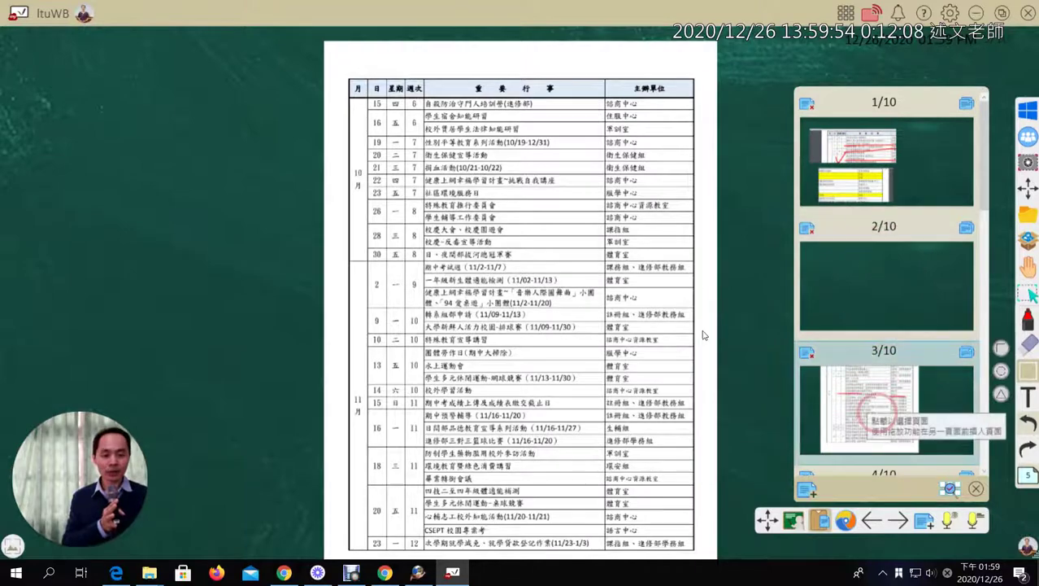
pyautogui.click(651, 189)
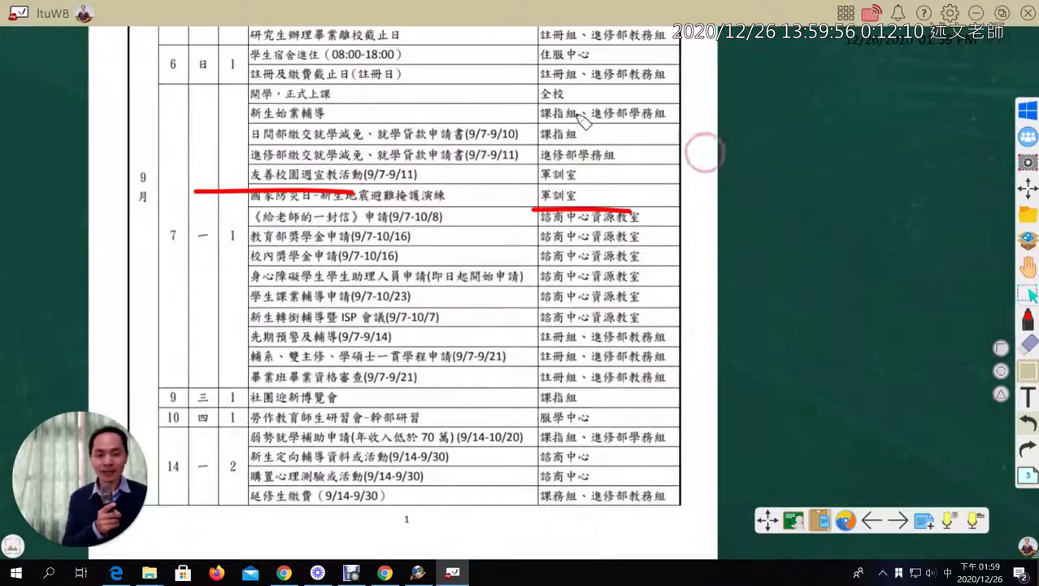
pyautogui.click(1027, 268)
pyautogui.moveTo(744, 122); pyautogui.dragTo(750, 447)
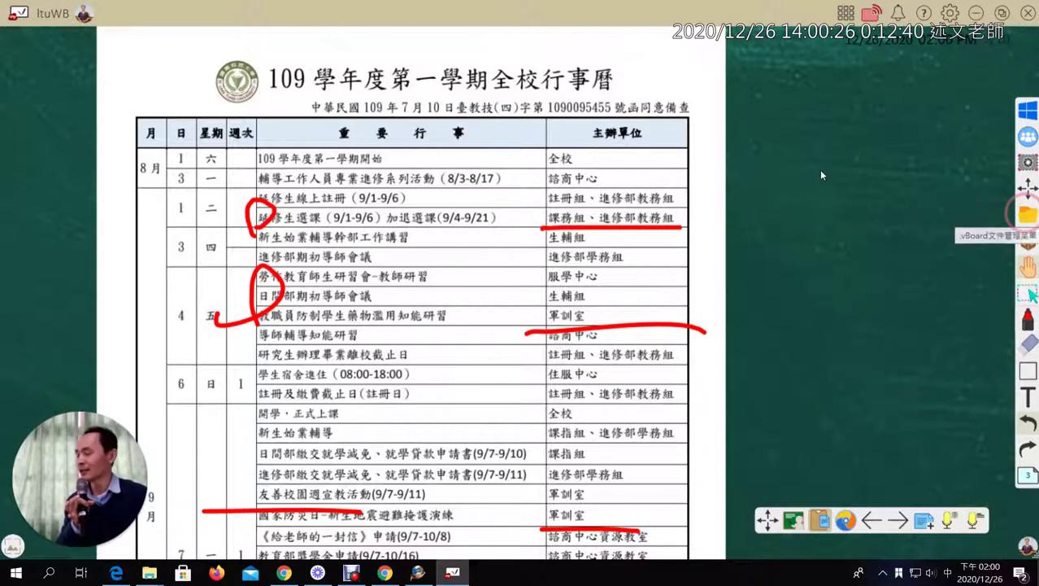
# Step: Share the annotated calendar board by QR code, confirming with 是, and centre the QR window
pyautogui.click(1028, 213)
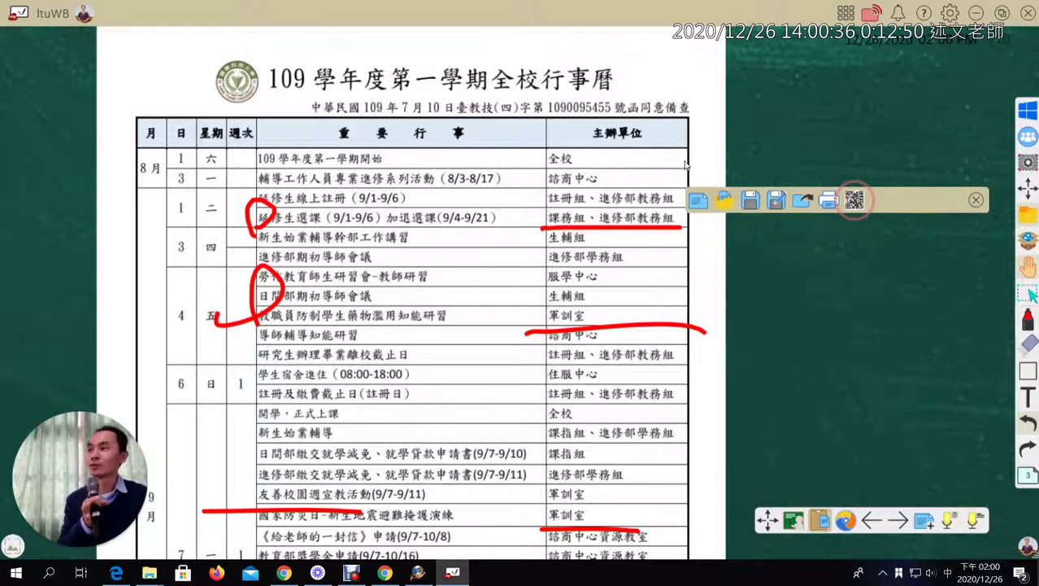
pyautogui.click(854, 199)
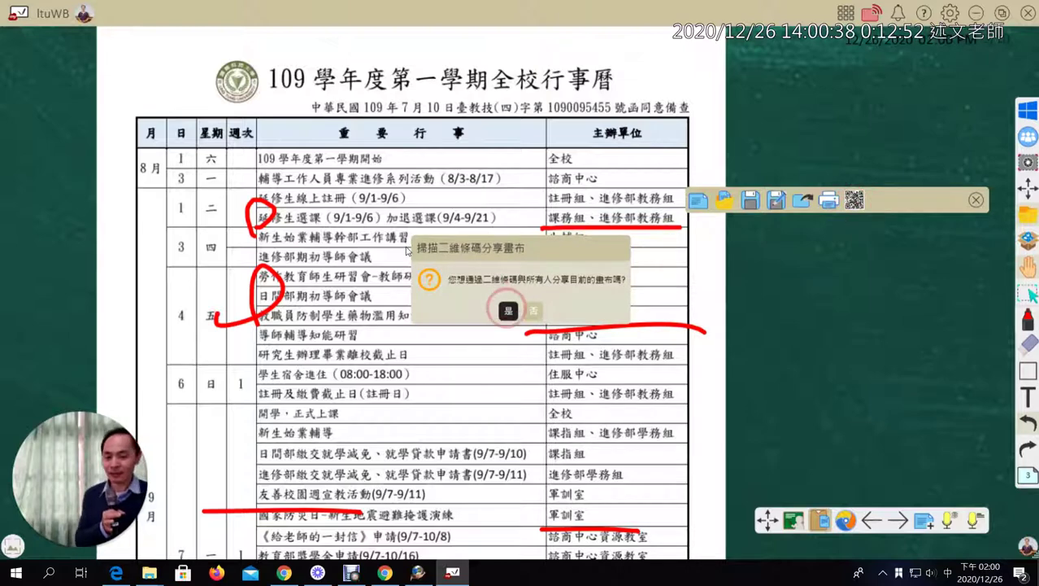
pyautogui.click(508, 310)
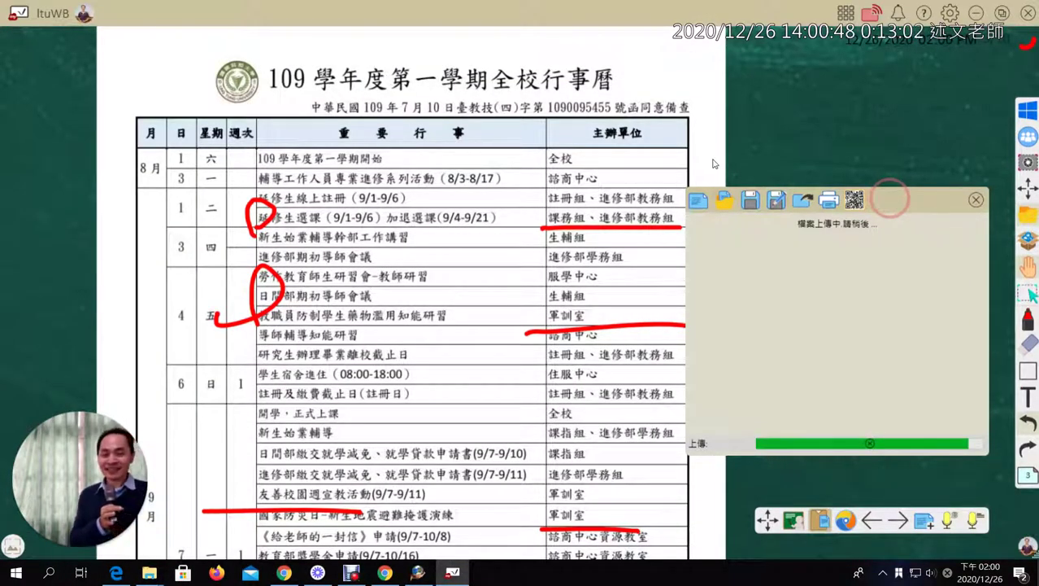
pyautogui.moveTo(890, 199); pyautogui.dragTo(662, 114)
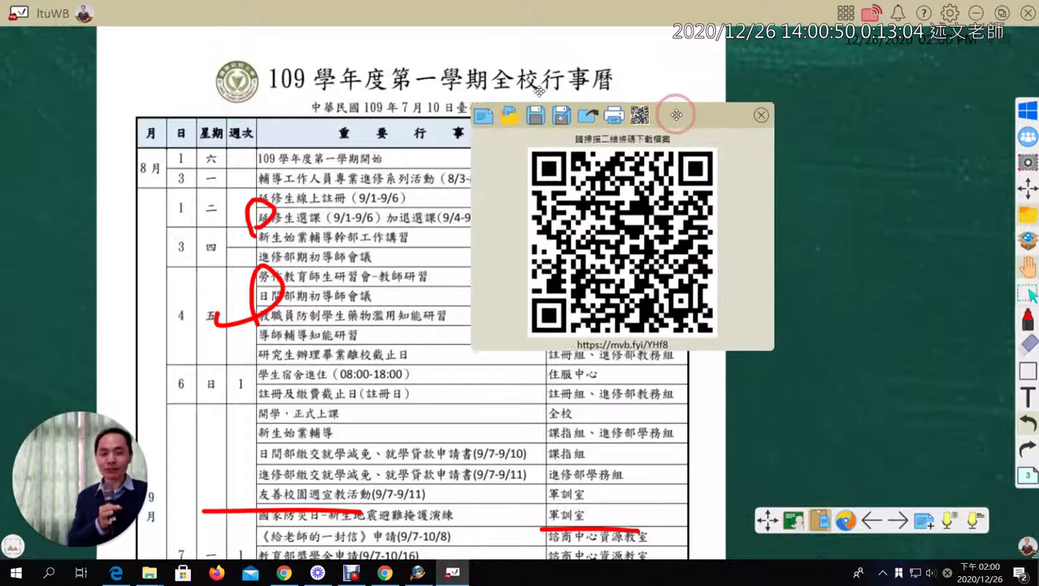